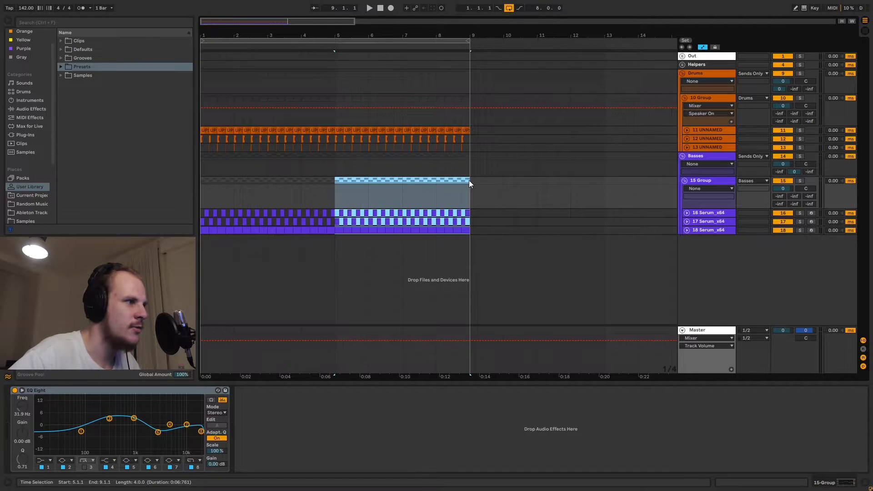
Step: Add a second EQ Eight after the existing one on the 15 Group bass track and turn off its filter 8
{"action": "left_click", "coordinate": [39, 110]}
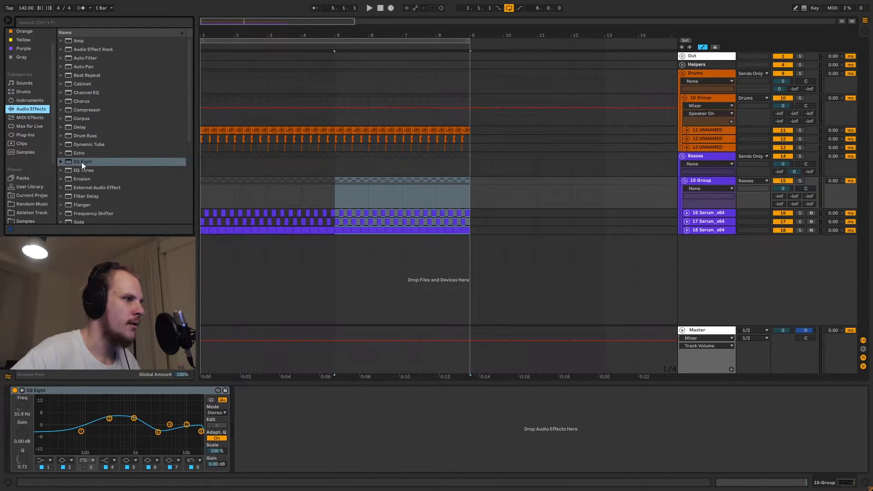
{"action": "mouse_move", "coordinate": [86, 163]}
{"action": "left_mouse_down"}
{"action": "mouse_move", "coordinate": [276, 411]}
{"action": "mouse_move", "coordinate": [377, 451]}
{"action": "left_mouse_up"}
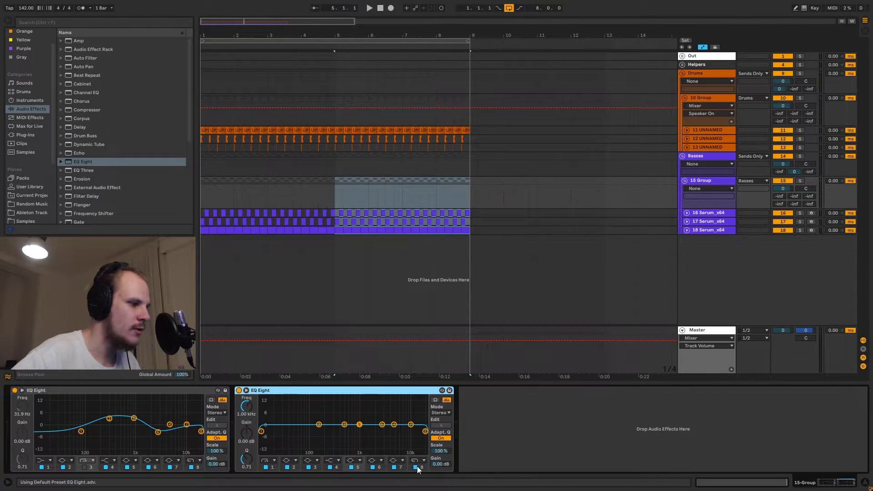
{"action": "left_click", "coordinate": [416, 468]}
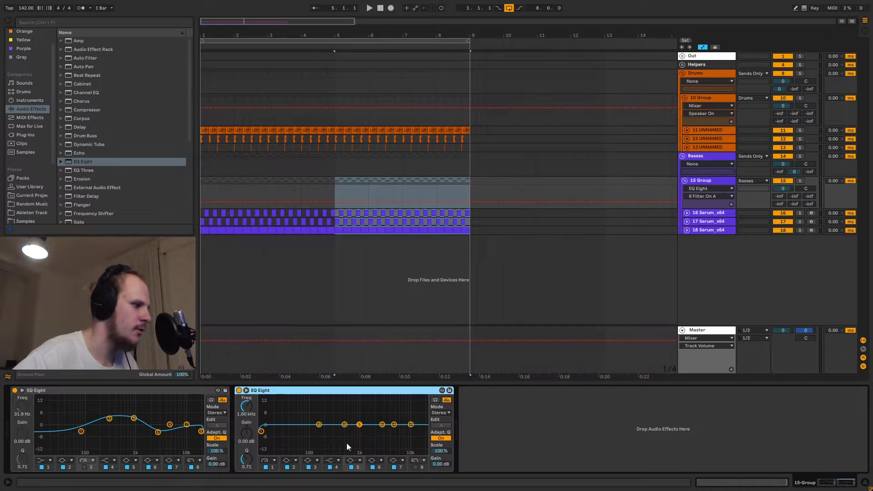
Step: Automate the new EQ Eight's filter 1 frequency on 15 Group, ramping from 10 Hz at bar 5 to about 330 Hz at bar 9
{"action": "left_click", "coordinate": [275, 466]}
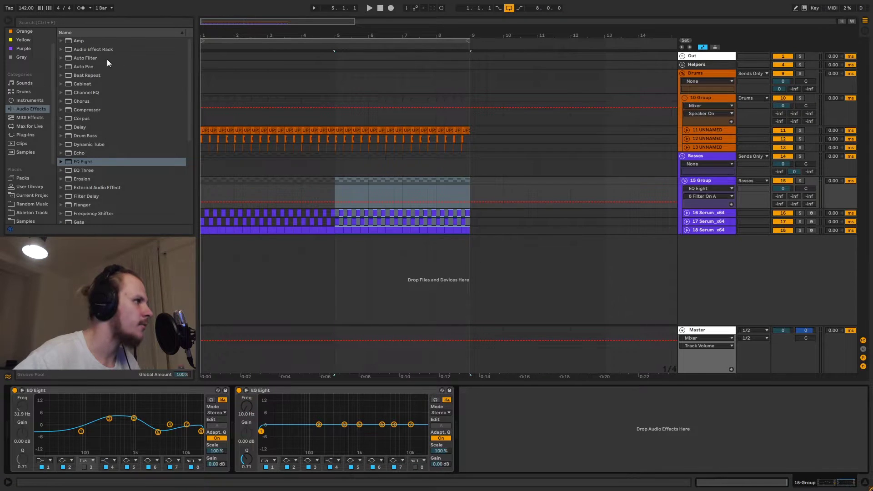
{"action": "left_click", "coordinate": [248, 411]}
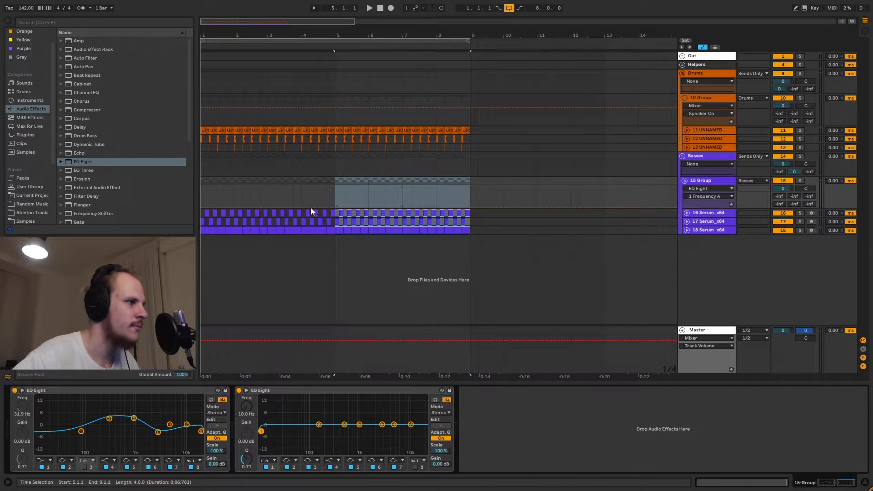
{"action": "left_click", "coordinate": [331, 202]}
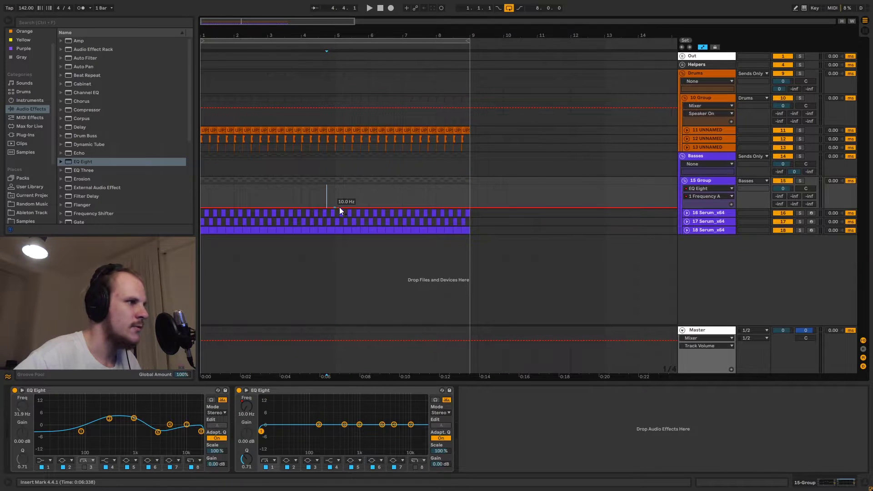
{"action": "left_click_drag", "start_coordinate": [470, 209], "coordinate": [470, 197]}
{"action": "left_click", "coordinate": [375, 395]}
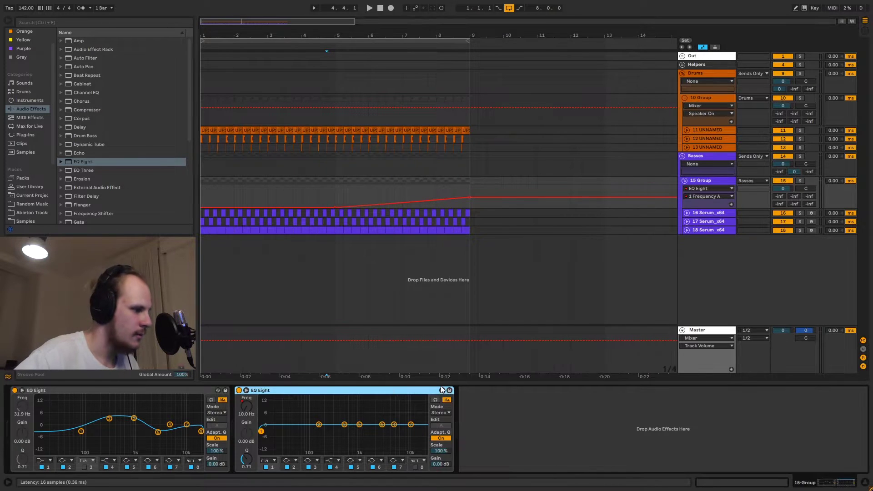
Step: Play the arrangement from bar 5 to the end of the loop to hear the bass group's low-cut sweep
{"action": "left_click", "coordinate": [706, 98]}
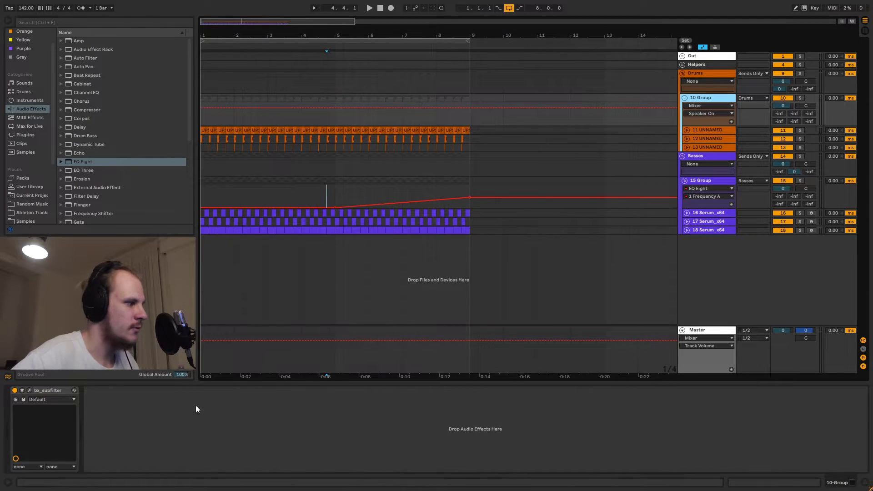
{"action": "left_click", "coordinate": [335, 180]}
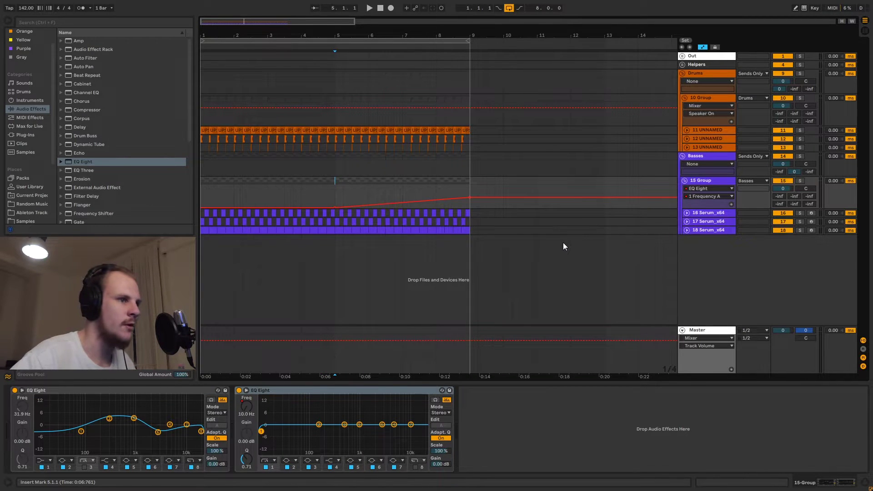
{"action": "key", "text": "space"}
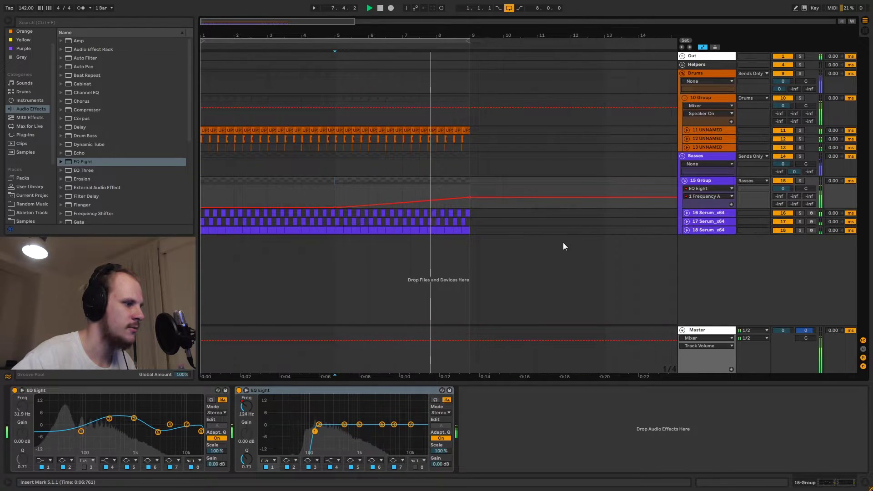
{"action": "key", "text": "space"}
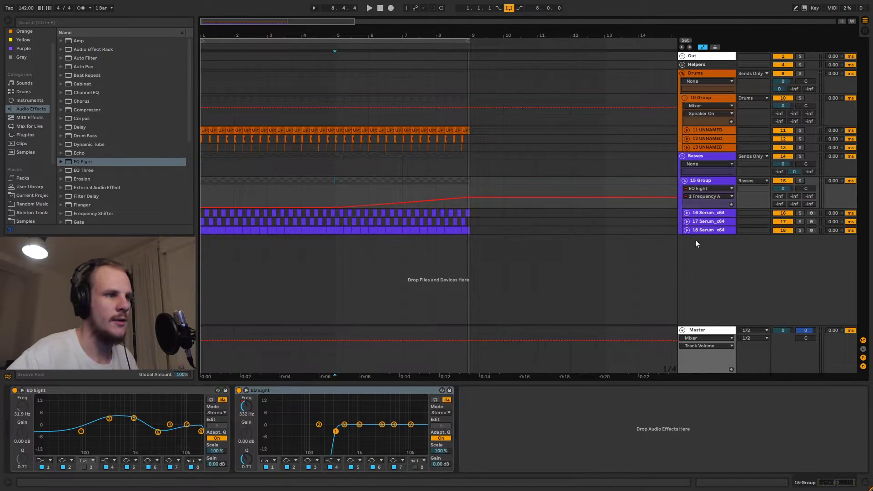
Step: Insert an audio track below the bass group, unfold it, set its input to Master Out and arm it for recording
{"action": "left_click", "coordinate": [708, 182]}
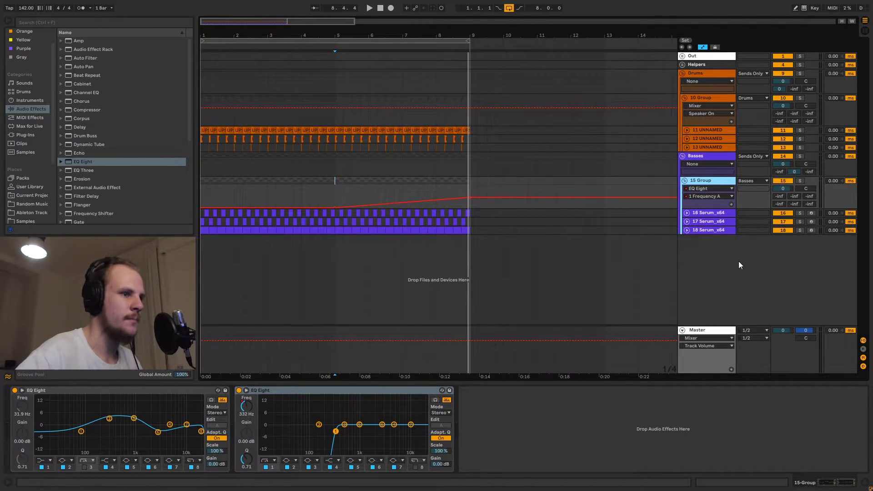
{"action": "right_click", "coordinate": [708, 255]}
{"action": "left_click", "coordinate": [727, 256]}
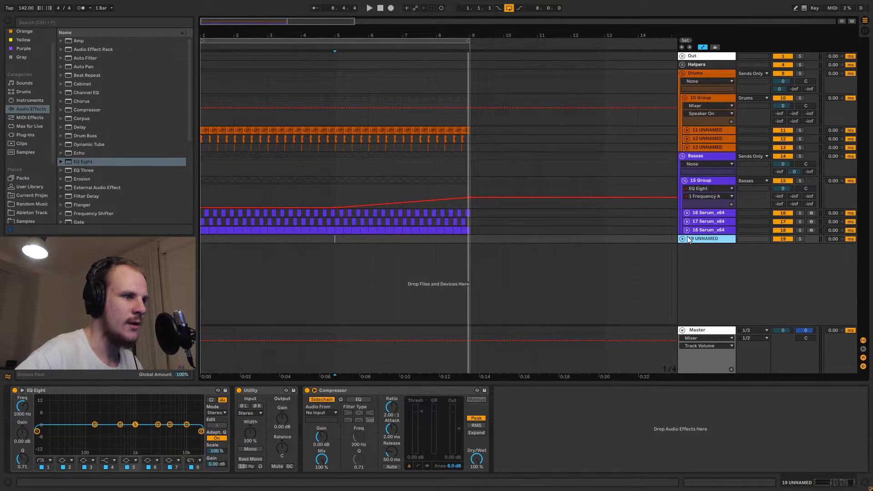
{"action": "left_click", "coordinate": [685, 238]}
{"action": "left_click", "coordinate": [754, 240]}
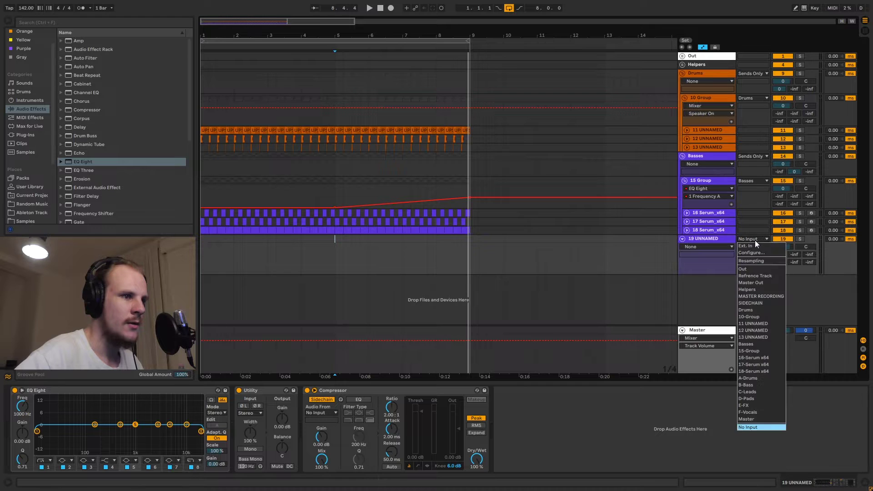
{"action": "left_click", "coordinate": [812, 246]}
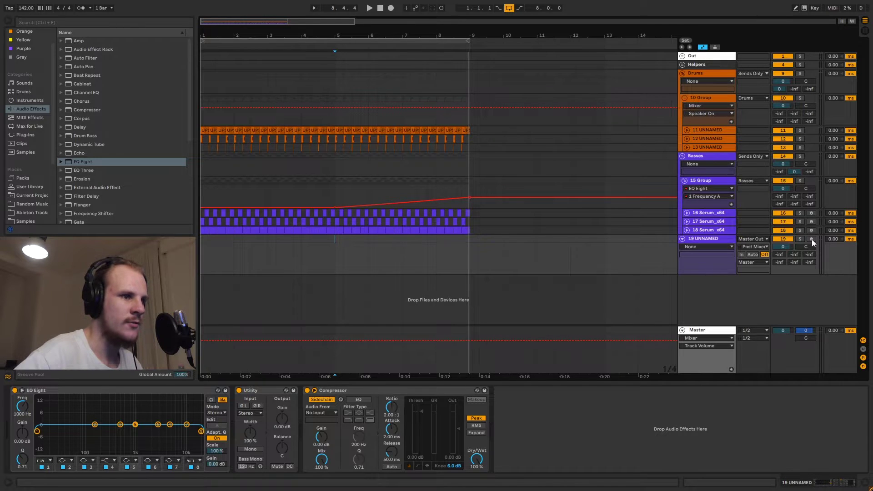
{"action": "left_click", "coordinate": [811, 239]}
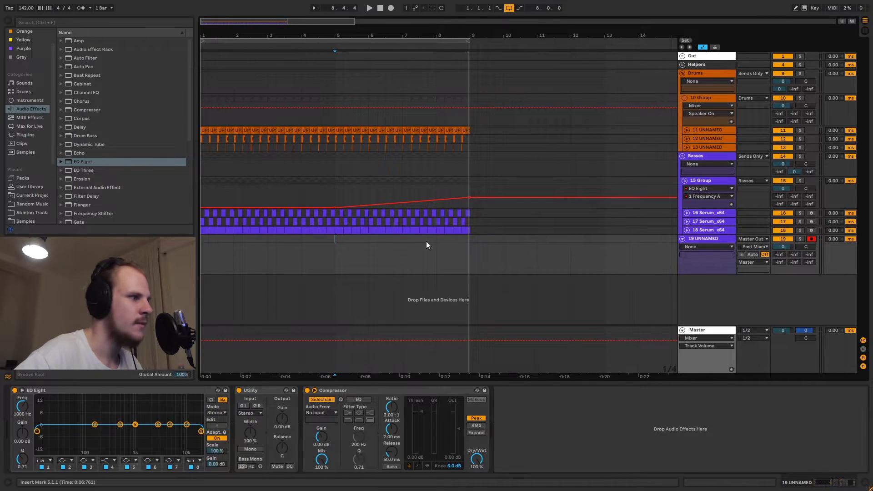
Step: Record the master output onto the new audio track from bar 5 to bar 9
{"action": "left_click", "coordinate": [391, 9]}
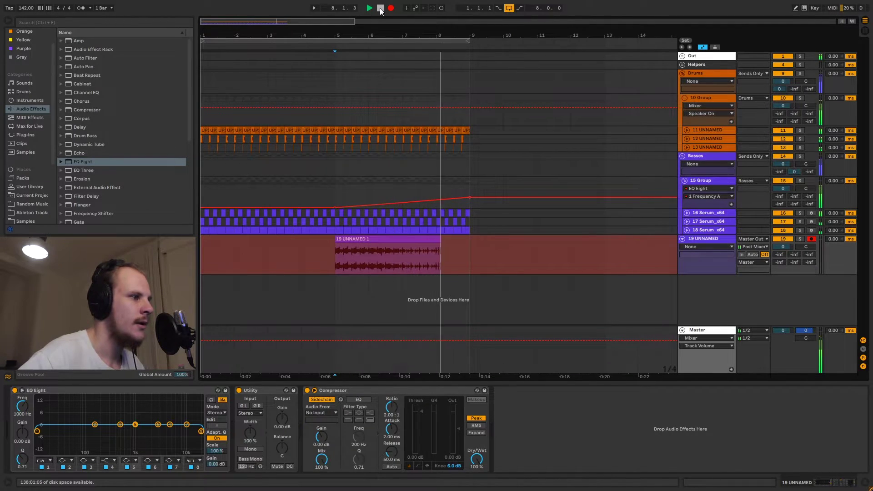
{"action": "left_click", "coordinate": [380, 8]}
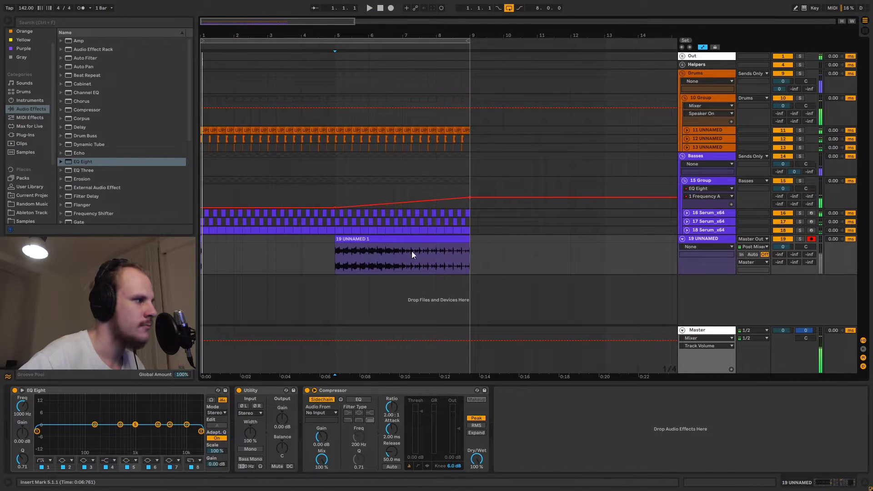
Step: Delete the short stray recording at bar 1 and deactivate the recorded audio track
{"action": "left_click", "coordinate": [201, 239]}
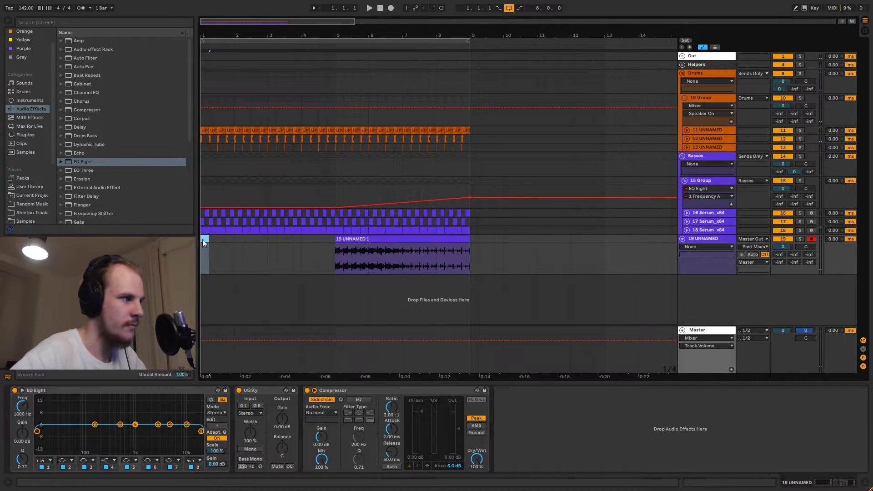
{"action": "left_click", "coordinate": [720, 239]}
{"action": "left_click", "coordinate": [783, 238]}
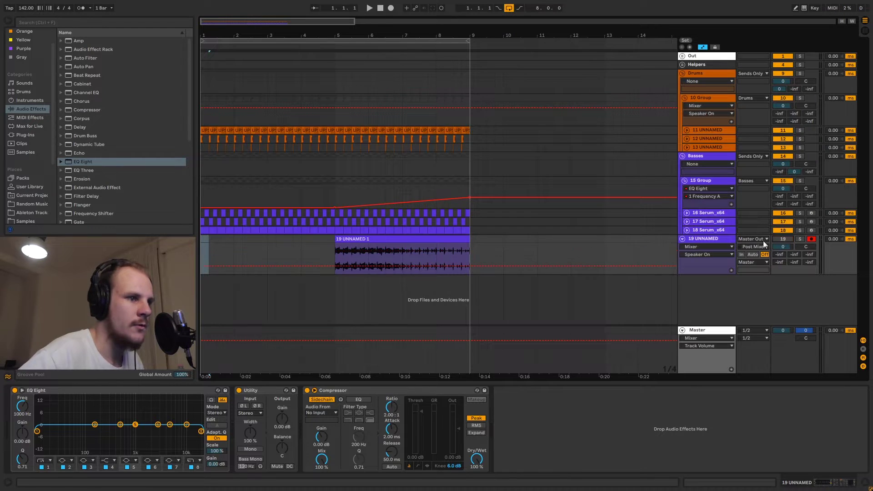
Step: Examine the recorded waveform around bar 6, comparing the kick transients at beats 6.1, 6.2 and 6.3
{"action": "left_click_drag", "start_coordinate": [341, 31], "coordinate": [339, 82]}
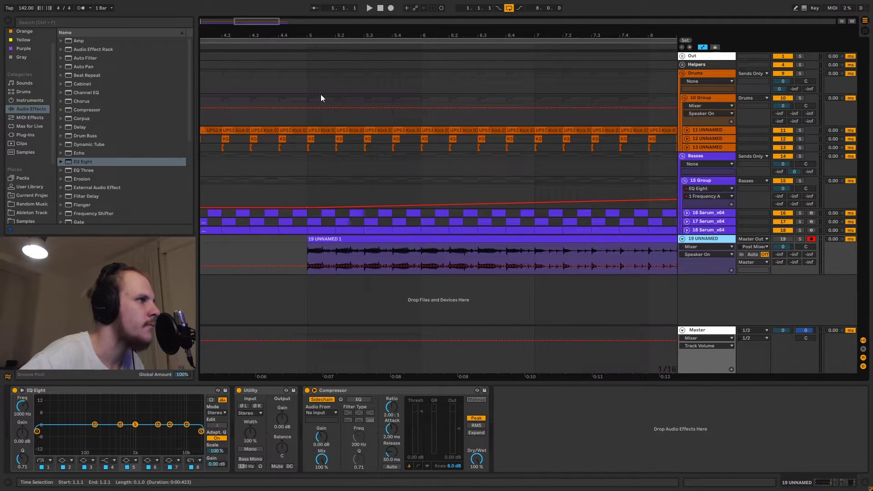
{"action": "left_click_drag", "start_coordinate": [322, 33], "coordinate": [231, 51]}
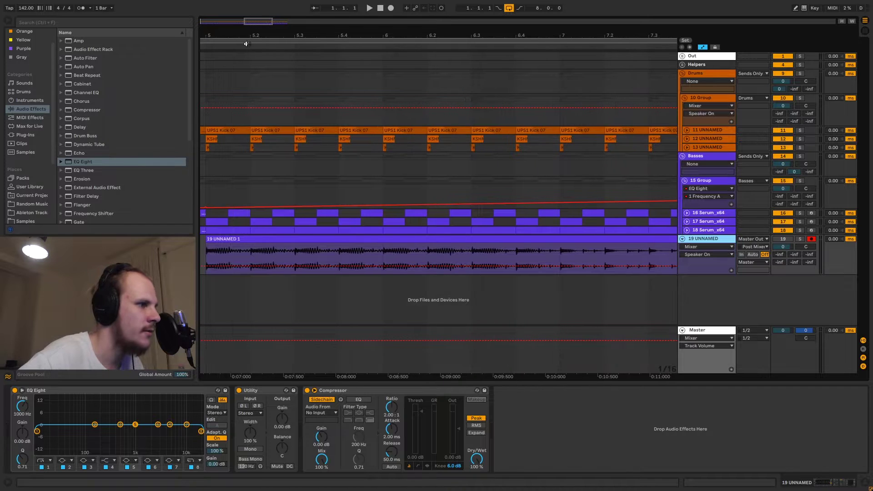
{"action": "left_click_drag", "start_coordinate": [427, 35], "coordinate": [428, 100]}
{"action": "mouse_move", "coordinate": [267, 206]}
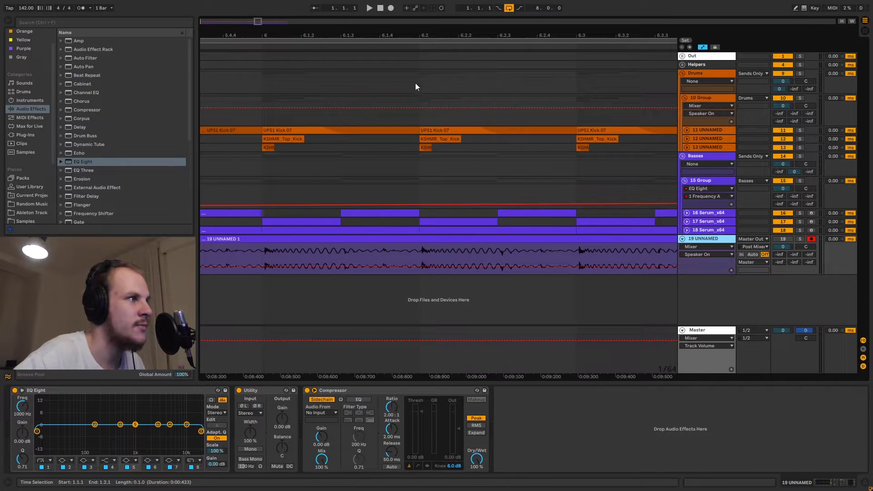
{"action": "left_click_drag", "start_coordinate": [420, 36], "coordinate": [355, 31]}
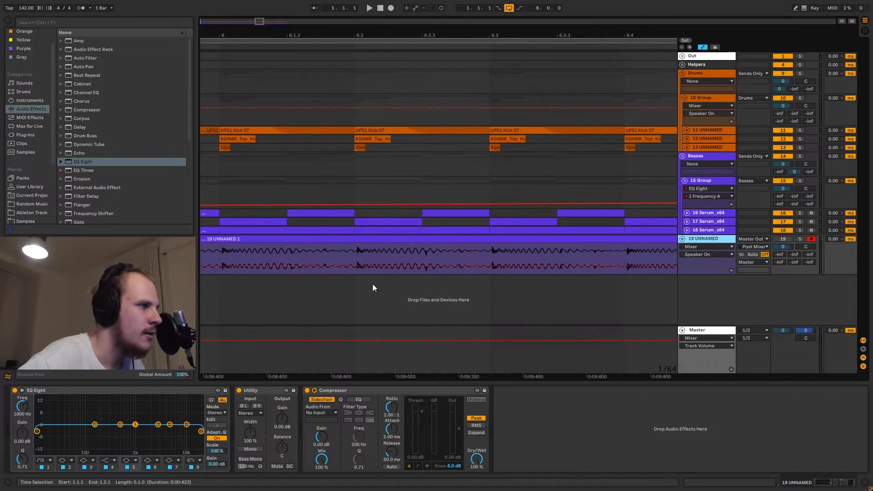
{"action": "left_click", "coordinate": [227, 254]}
{"action": "left_click", "coordinate": [357, 253]}
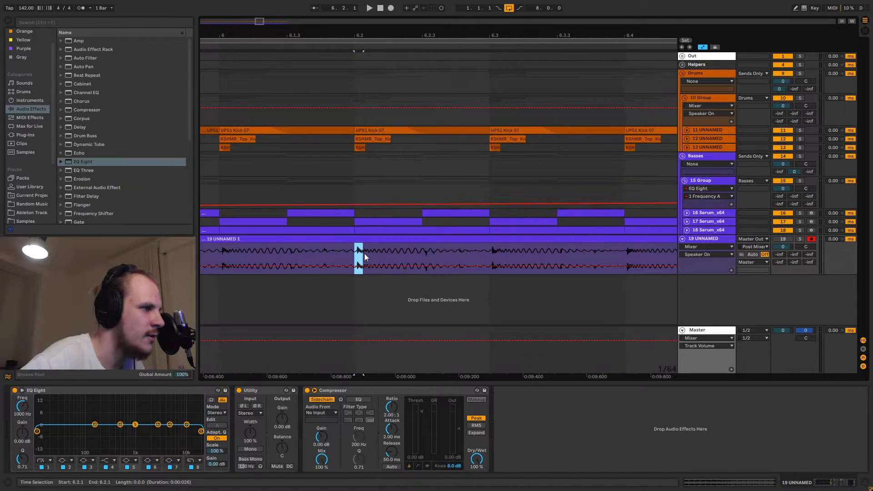
{"action": "left_click", "coordinate": [497, 257]}
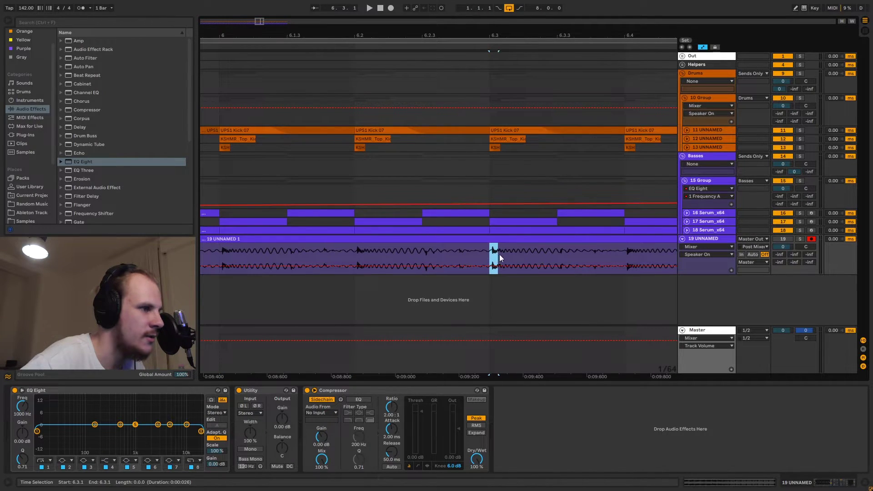
{"action": "left_click", "coordinate": [504, 257]}
{"action": "left_click", "coordinate": [367, 256]}
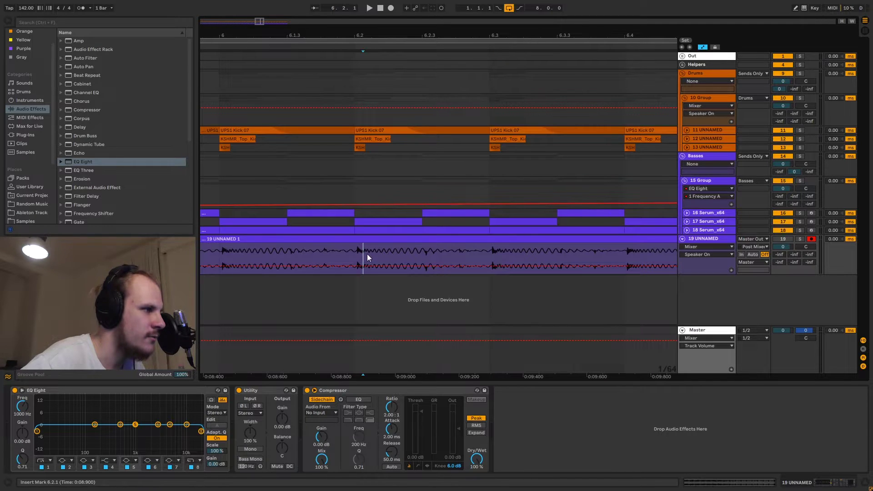
Step: Compare the shapes of the bass hits between the kicks in bar 6, at positions such as 6.1.3, 6.2.3, 6.2.4 and 6.3.4
{"action": "left_click", "coordinate": [427, 258]}
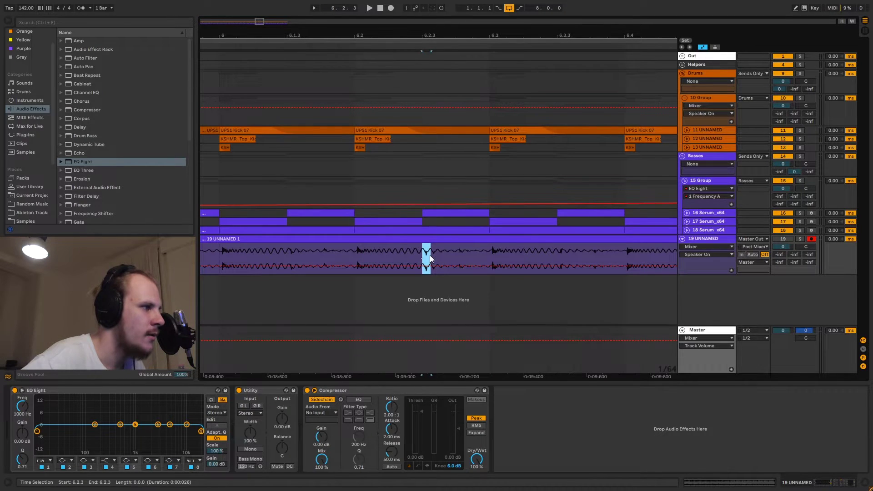
{"action": "left_click", "coordinate": [287, 257]}
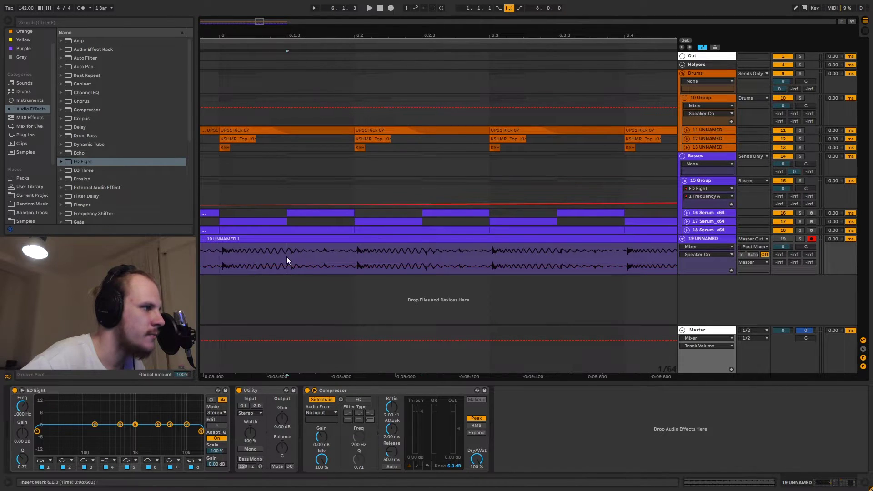
{"action": "left_click", "coordinate": [323, 256]}
{"action": "left_click", "coordinate": [460, 258]}
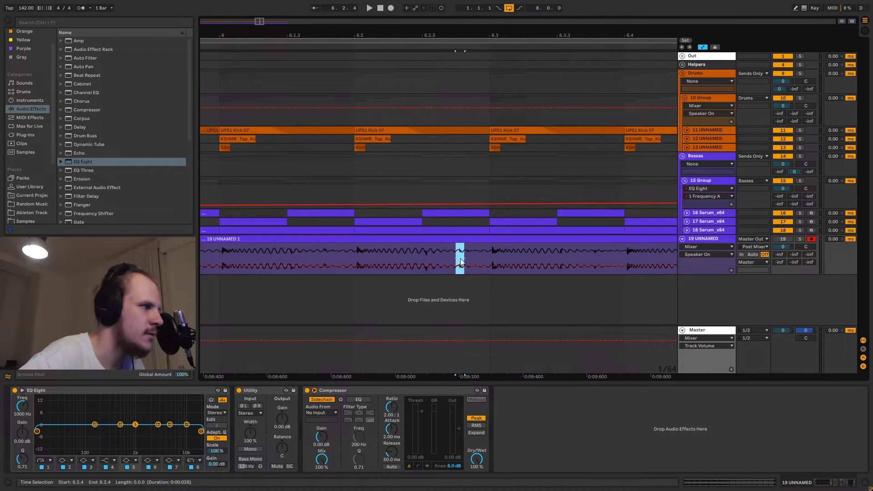
{"action": "left_click", "coordinate": [595, 255]}
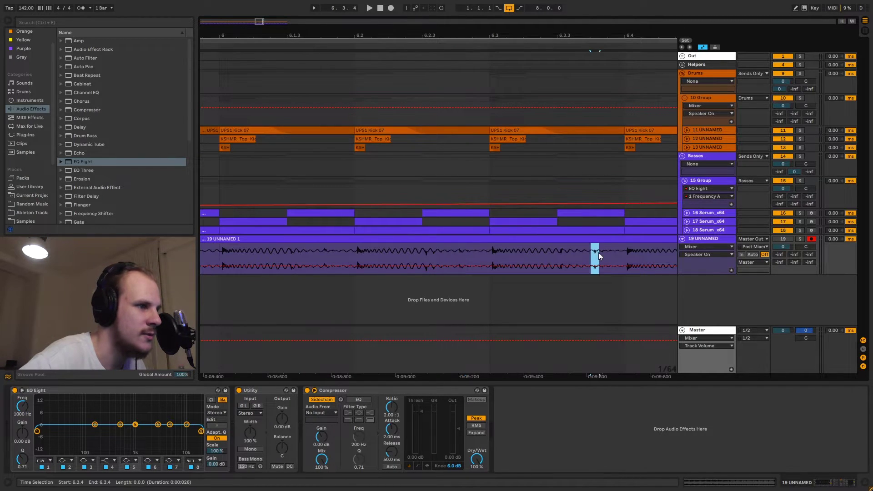
{"action": "left_click", "coordinate": [562, 255]}
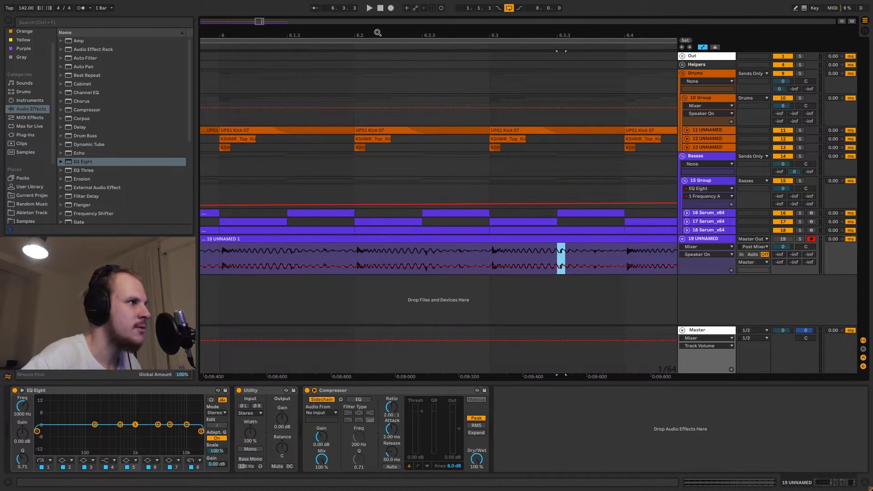
{"action": "left_click_drag", "start_coordinate": [378, 33], "coordinate": [445, 1]}
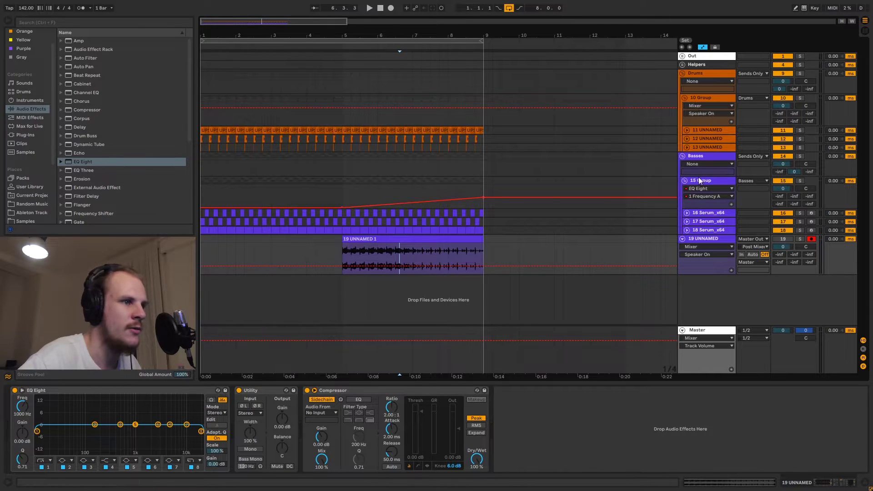
Step: Fold the recorded audio track and select filter 1 in the second EQ Eight on 15 Group
{"action": "left_click", "coordinate": [682, 239]}
{"action": "left_click", "coordinate": [714, 184]}
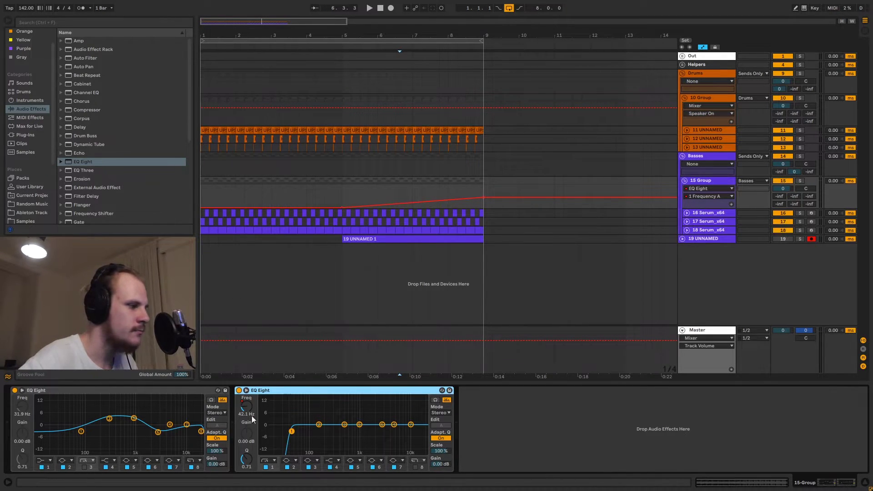
{"action": "left_click", "coordinate": [275, 467]}
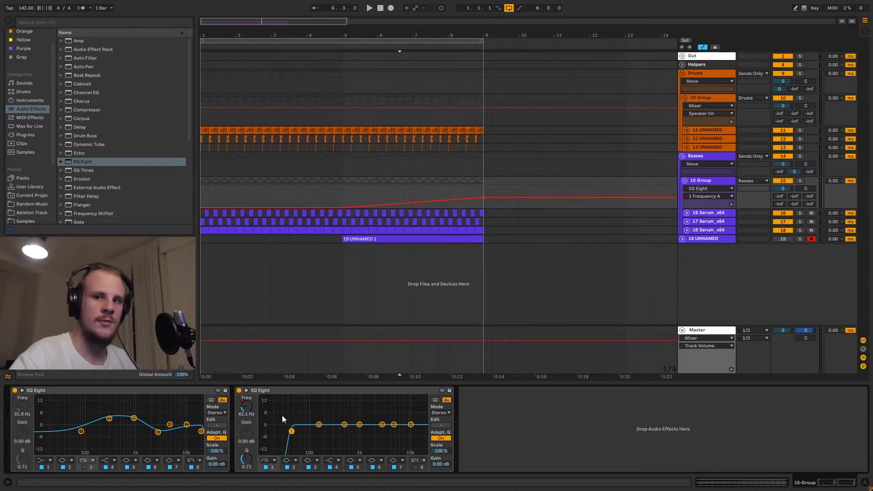
Step: Unfold the recorded audio track and compare its waveform at positions 6.1.2 and 6.2.3
{"action": "left_click", "coordinate": [683, 239]}
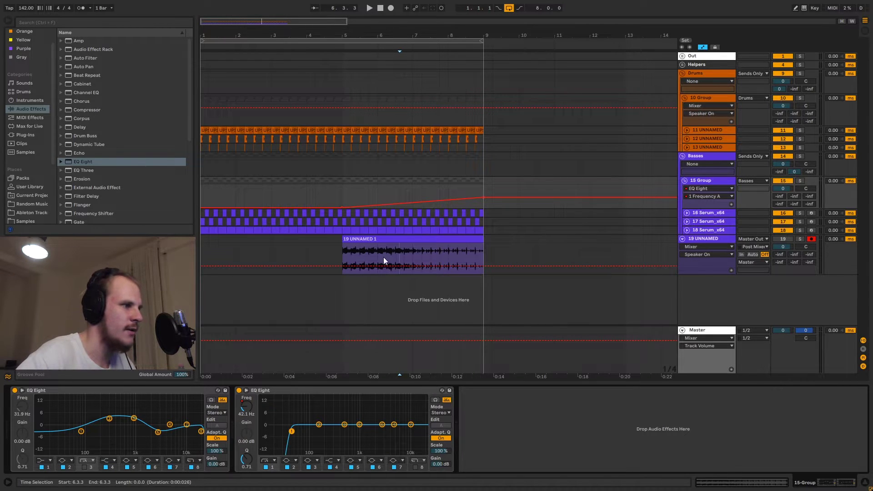
{"action": "left_click_drag", "start_coordinate": [412, 48], "coordinate": [397, 117]}
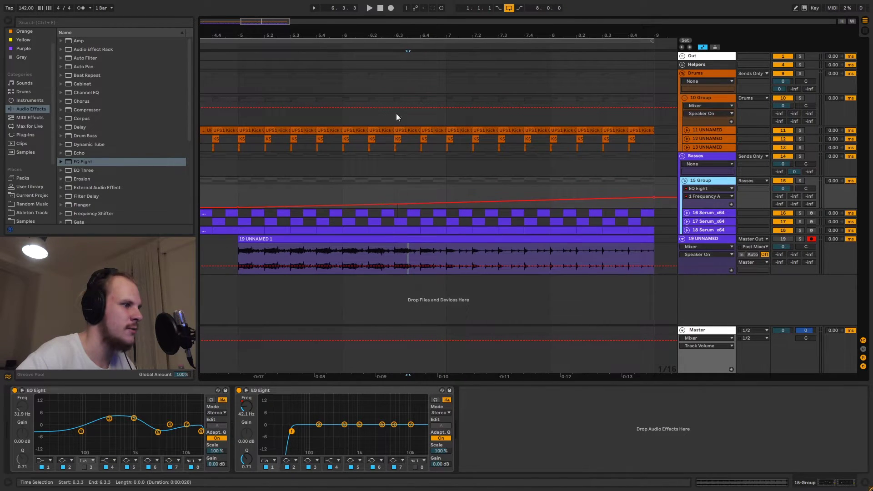
{"action": "left_click", "coordinate": [383, 257]}
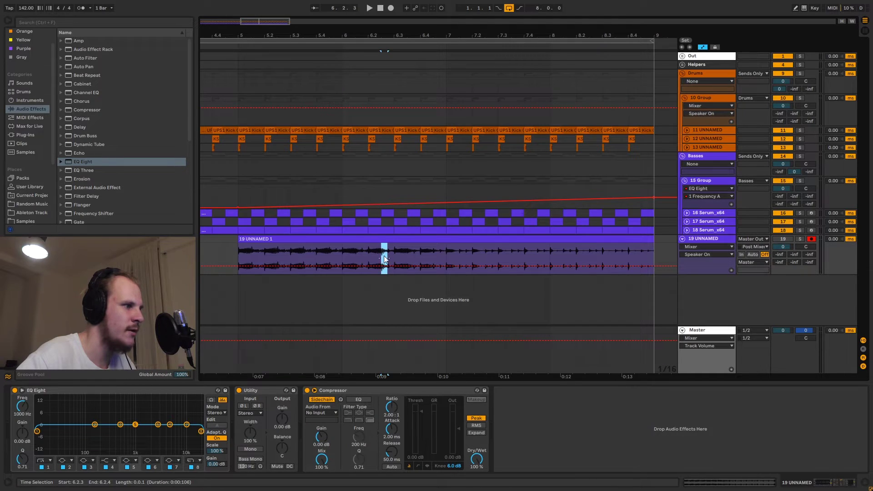
{"action": "left_click", "coordinate": [351, 258]}
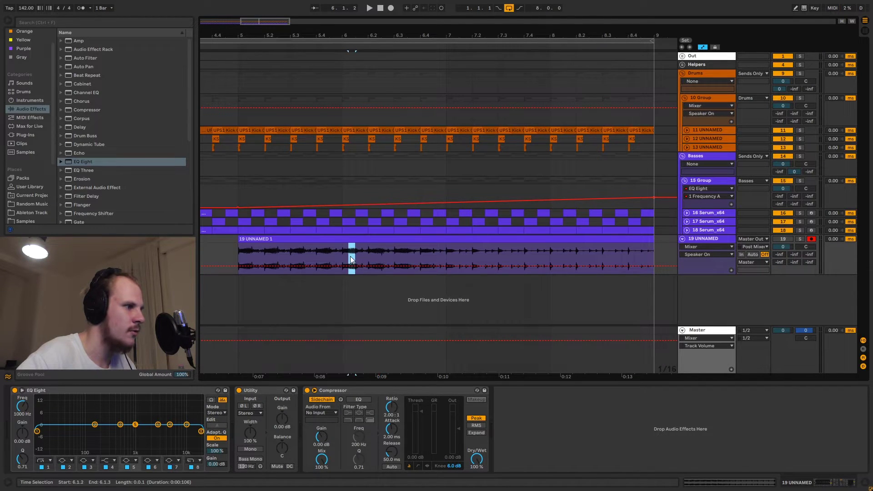
{"action": "left_click", "coordinate": [382, 255]}
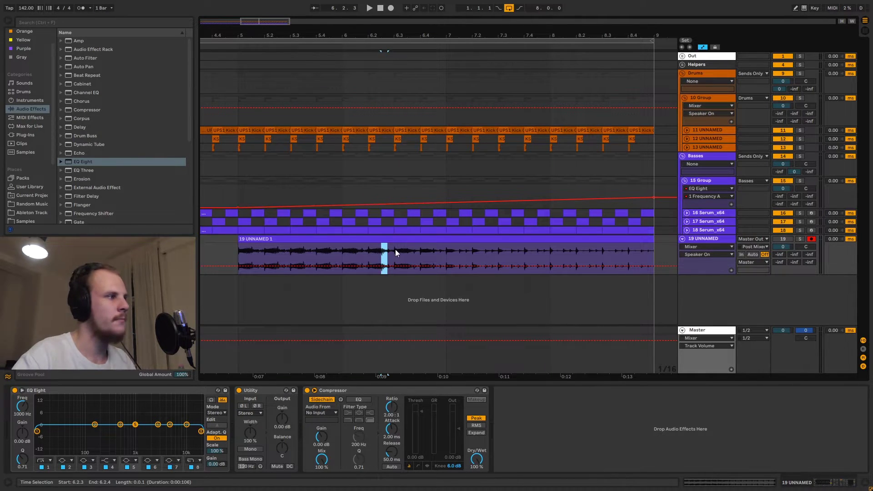
Step: Delete the recorded audio track below the Basses group
{"action": "scroll", "coordinate": [395, 251], "scroll_direction": "down", "scroll_amount": 3}
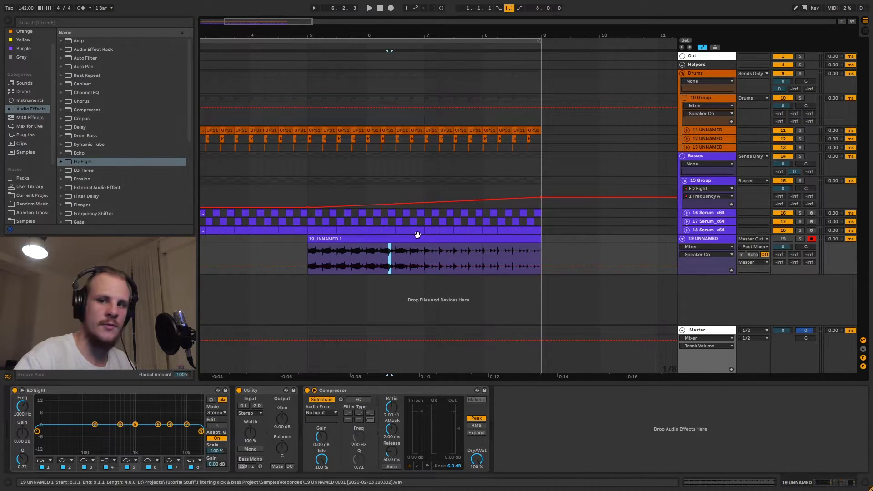
{"action": "left_click", "coordinate": [692, 237]}
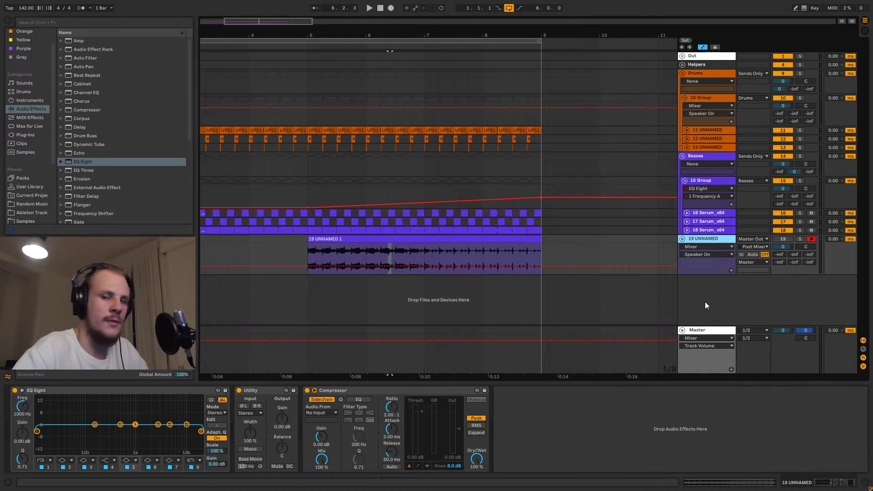
{"action": "key", "text": "Delete"}
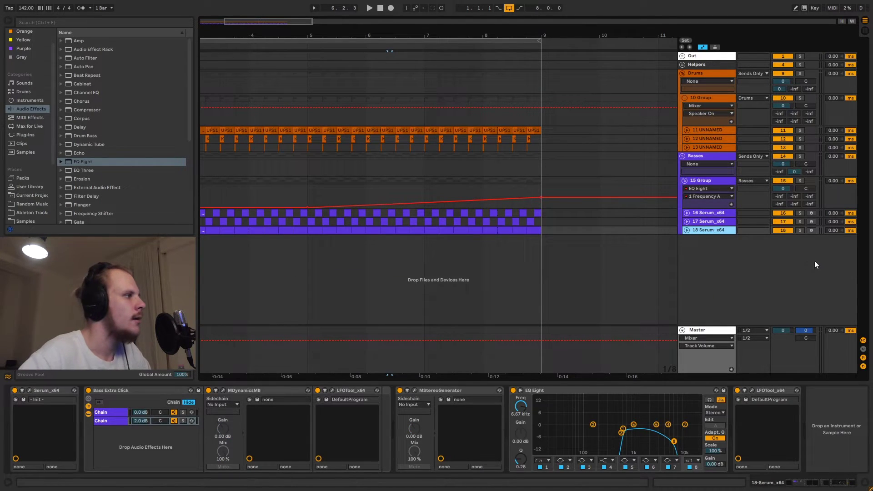
Step: Load the Xfer Records Serum_x64 instrument plug-in onto a new track below the bass tracks
{"action": "left_click", "coordinate": [39, 136]}
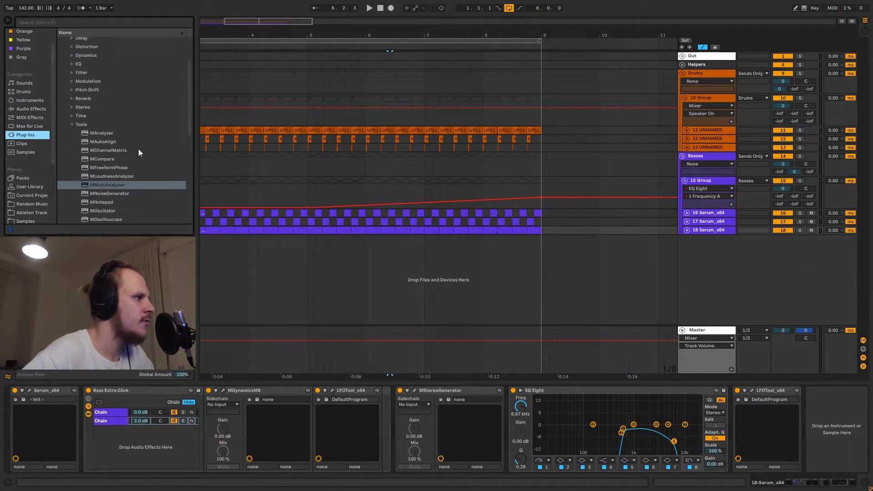
{"action": "left_click", "coordinate": [84, 128]}
{"action": "scroll", "coordinate": [92, 138], "scroll_direction": "down", "scroll_amount": 4}
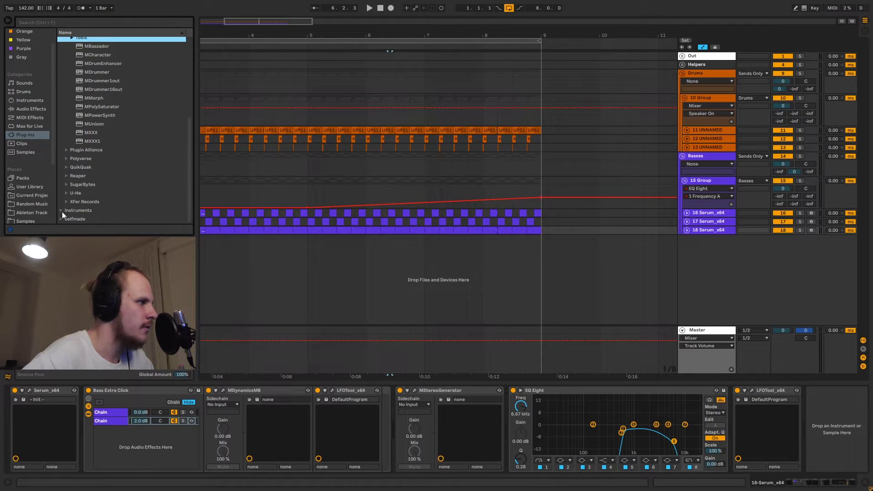
{"action": "left_click", "coordinate": [62, 211]}
{"action": "left_click", "coordinate": [66, 188]}
{"action": "left_click_drag", "start_coordinate": [85, 196], "coordinate": [436, 269]}
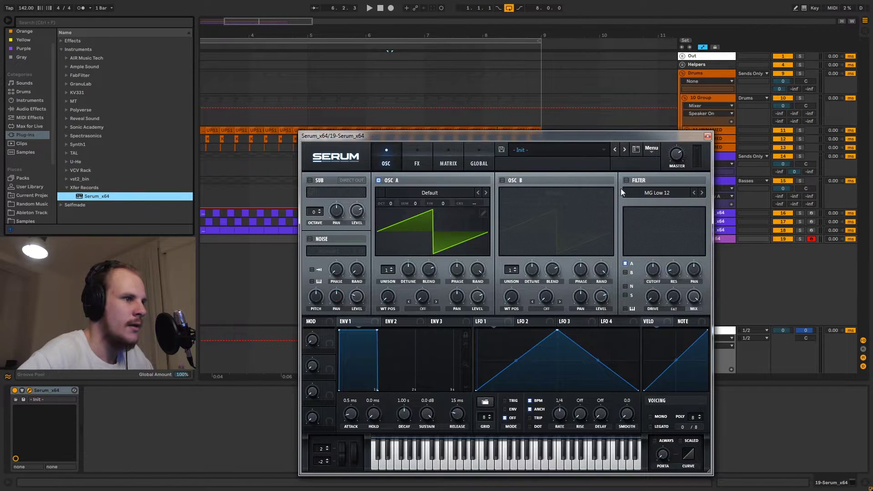
Step: Enable Serum's MG Low 12 filter, switch its display to the phase response, and lower the cutoff to shift the curve
{"action": "left_click", "coordinate": [626, 180]}
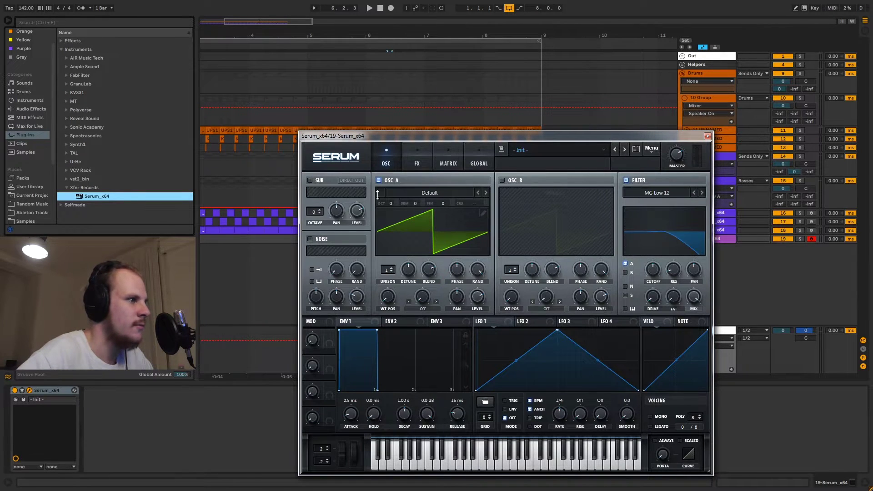
{"action": "left_click", "coordinate": [694, 250]}
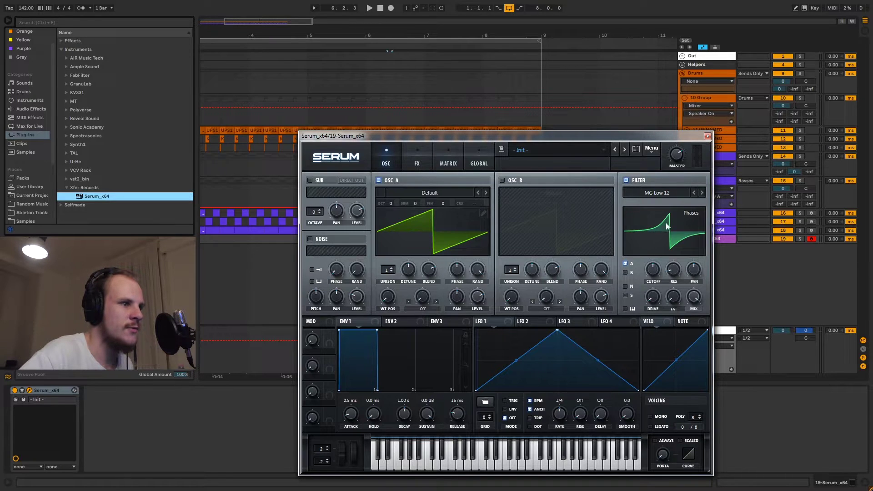
{"action": "left_click_drag", "start_coordinate": [652, 270], "coordinate": [652, 298]}
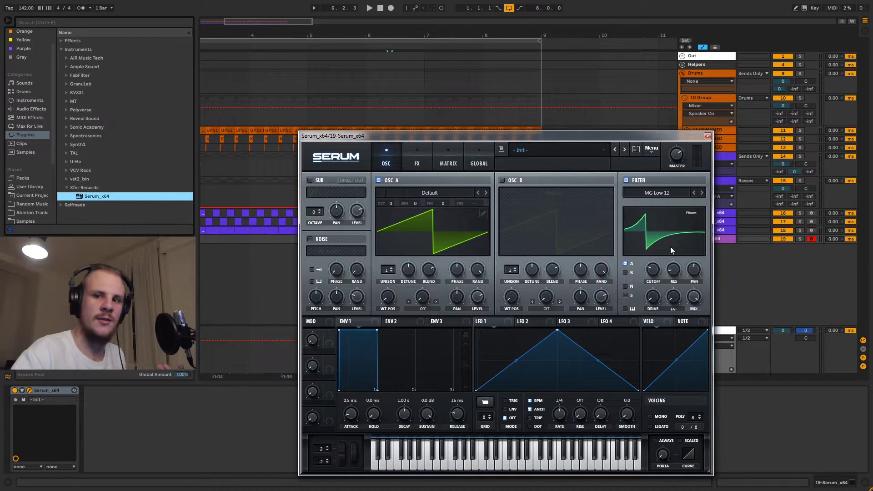
Step: Close the Serum window and delete the Serum track numbered 19
{"action": "left_click", "coordinate": [707, 136]}
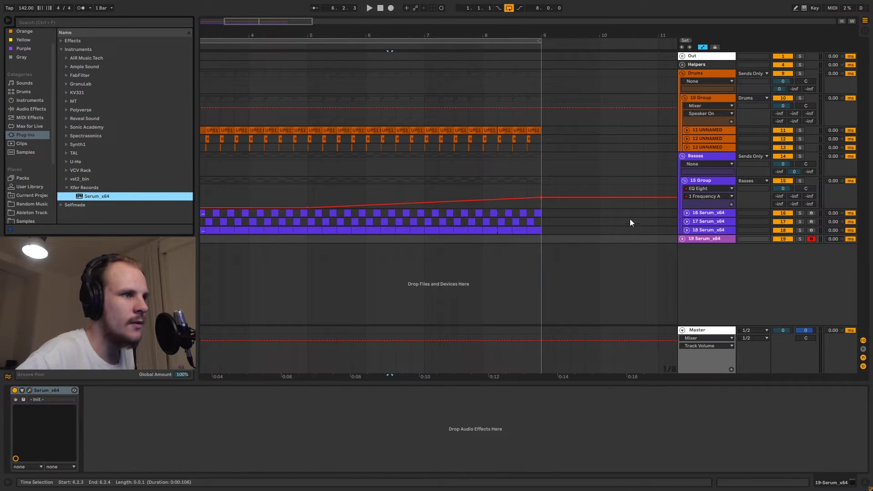
{"action": "left_click", "coordinate": [719, 240]}
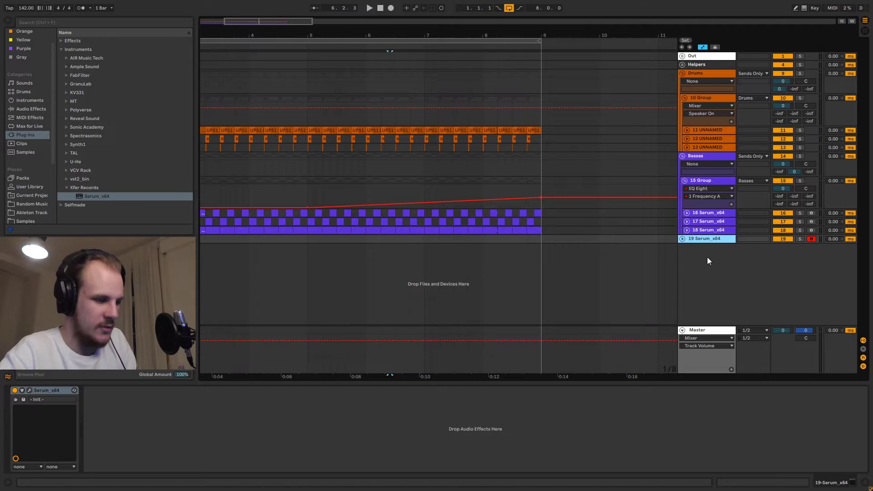
{"action": "key", "text": "Delete"}
Step: Deactivate the second EQ Eight on 15 Group and the EQ Eight on 10 Group
{"action": "left_click", "coordinate": [311, 243]}
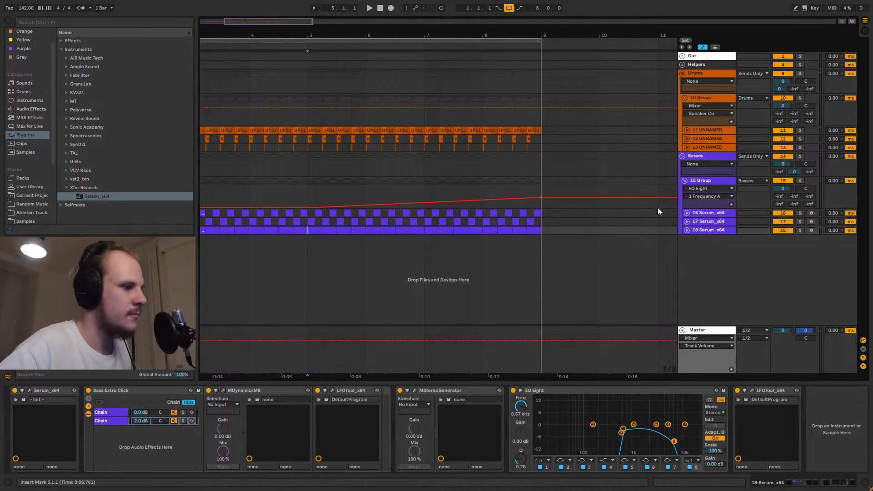
{"action": "left_click", "coordinate": [716, 184]}
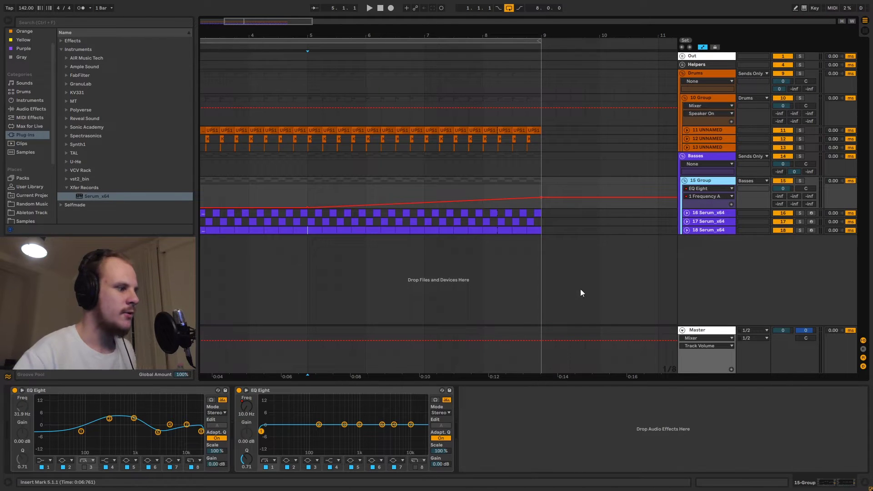
{"action": "left_click", "coordinate": [326, 392]}
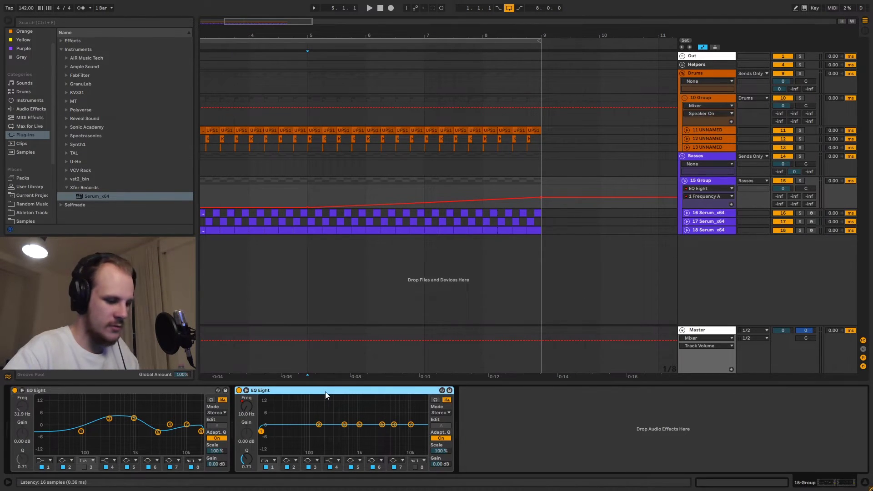
{"action": "left_click", "coordinate": [239, 390]}
{"action": "left_click", "coordinate": [705, 98]}
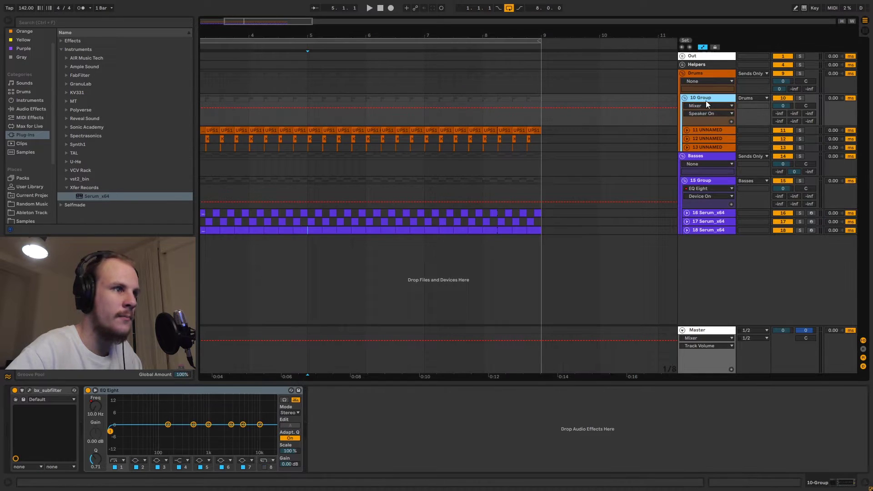
{"action": "left_click", "coordinate": [87, 390]}
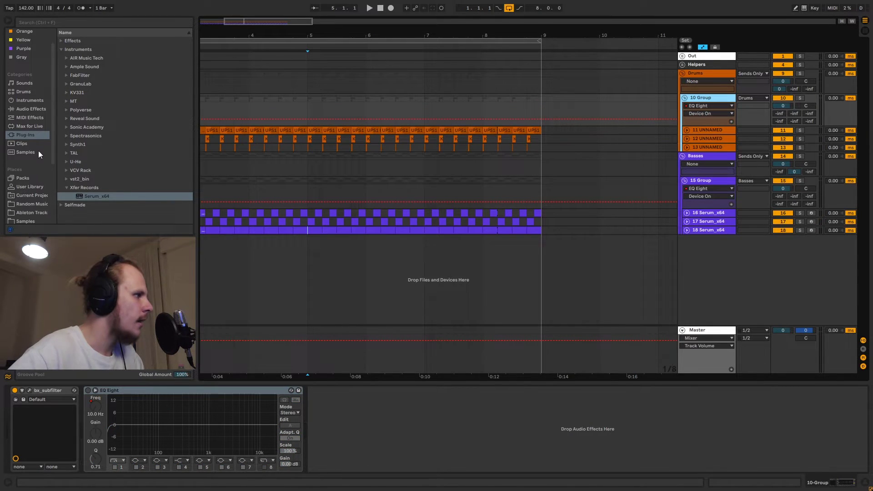
Step: Load the user library rack preset MFilter Simple Filters Macro.adg onto 15 Group and fold the Presets folder
{"action": "scroll", "coordinate": [38, 154], "scroll_direction": "down", "scroll_amount": 1}
{"action": "left_click", "coordinate": [29, 169]}
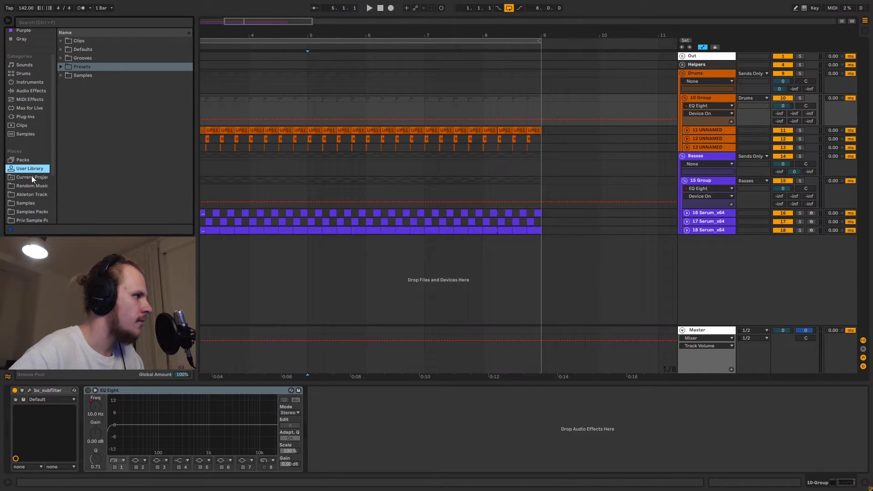
{"action": "left_click", "coordinate": [61, 67]}
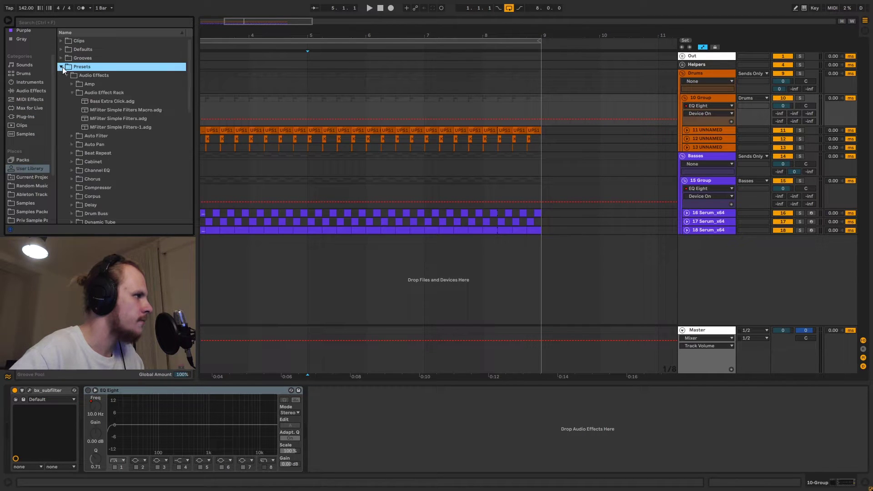
{"action": "left_click", "coordinate": [115, 110]}
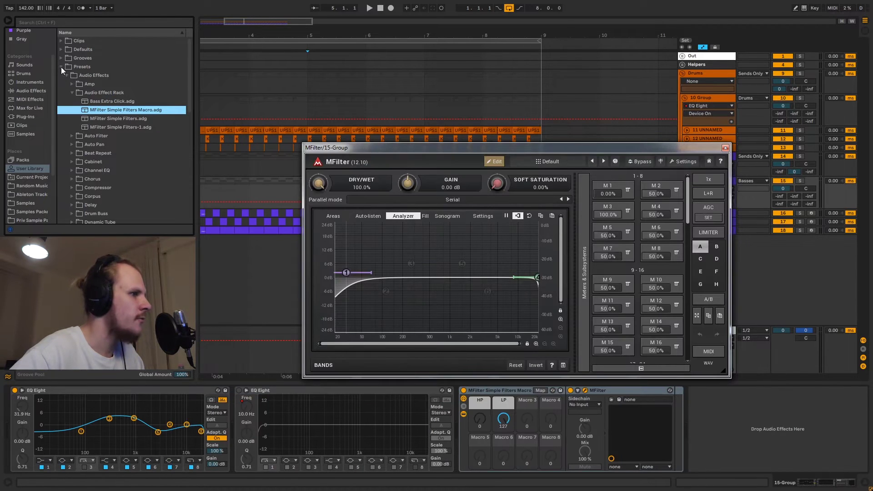
{"action": "left_click", "coordinate": [61, 67]}
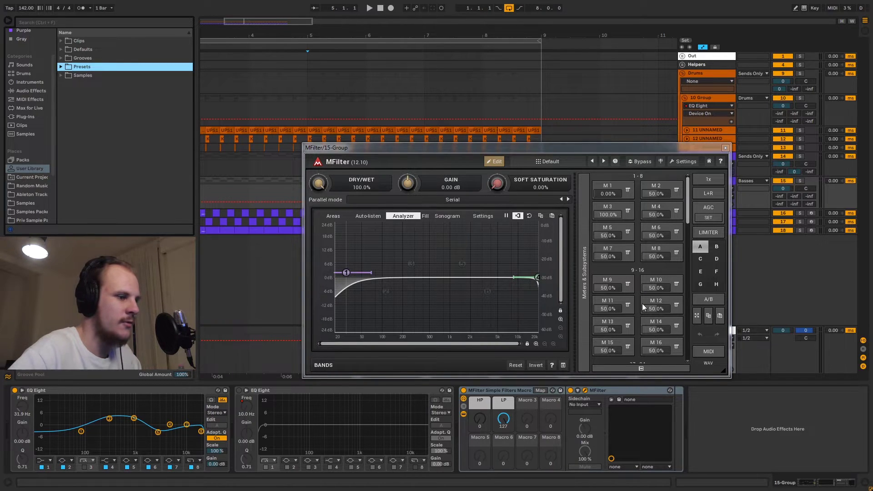
Step: Expand MFilter's mapped parameters and test the HP macro by raising it to 2 and returning it to 0
{"action": "left_click", "coordinate": [578, 390]}
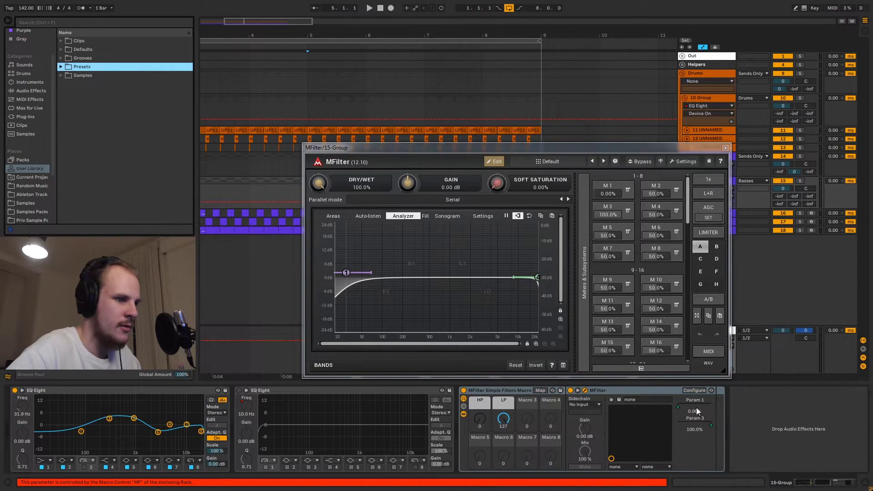
{"action": "left_click_drag", "start_coordinate": [503, 419], "coordinate": [481, 419]}
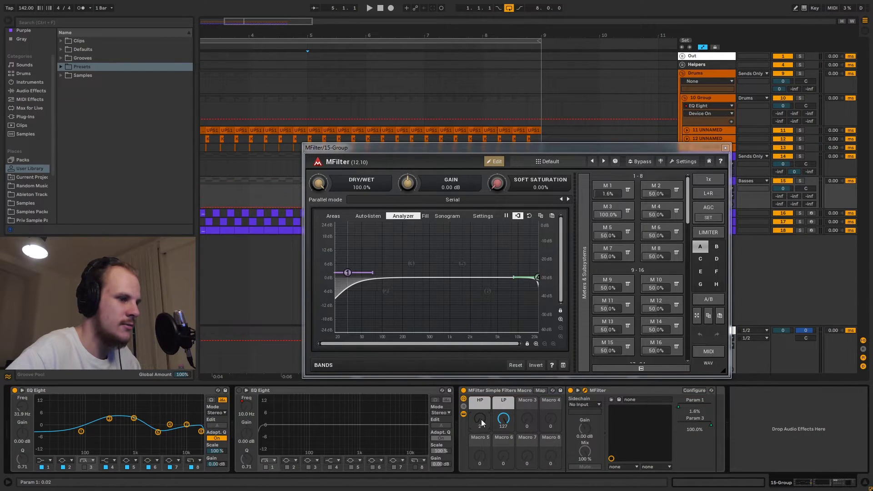
{"action": "left_click", "coordinate": [678, 406]}
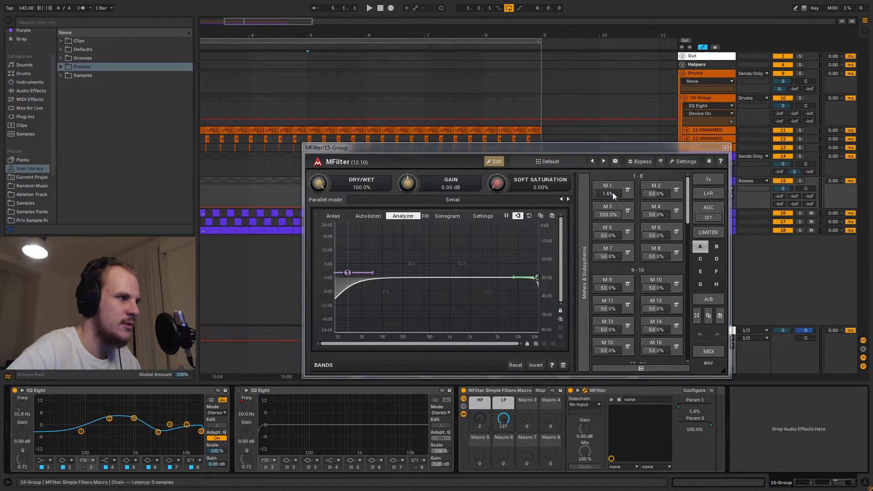
{"action": "left_click_drag", "start_coordinate": [479, 419], "coordinate": [479, 427]}
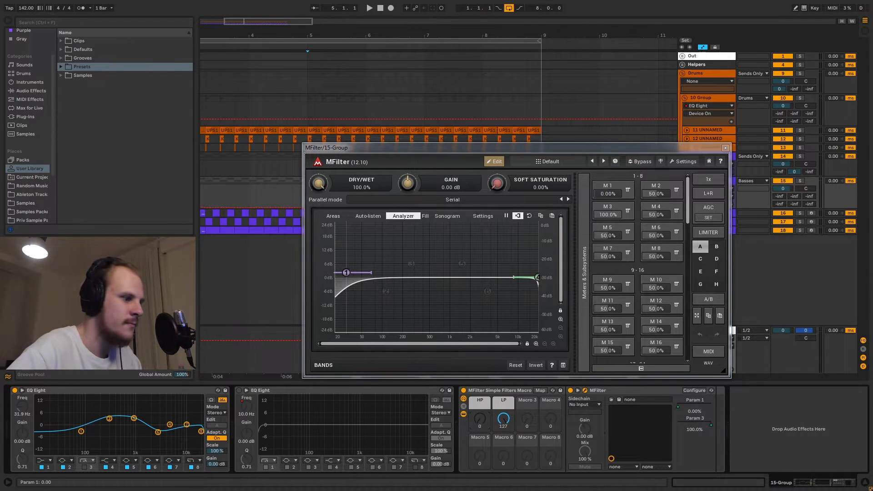
{"action": "left_click", "coordinate": [725, 148]}
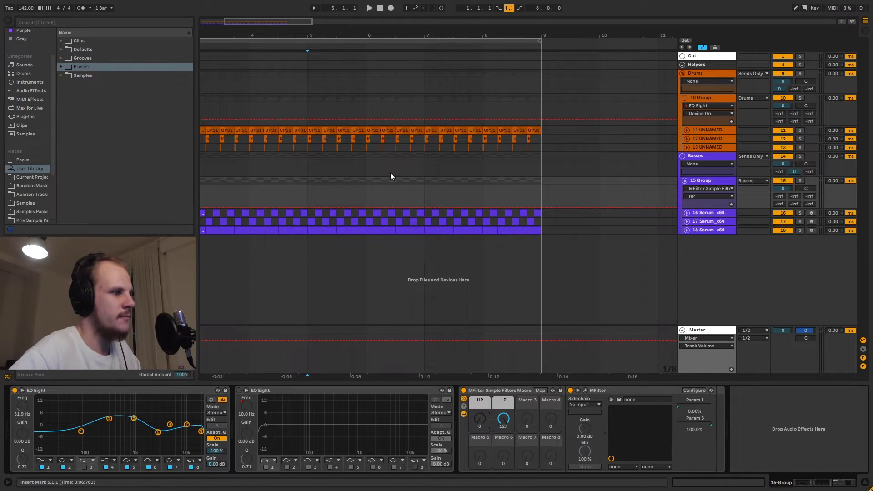
Step: Automate the HP macro on 15 Group with a ramp from 0 at bar 5 to the top of the lane at bar 9
{"action": "left_click_drag", "start_coordinate": [480, 422], "coordinate": [481, 416]}
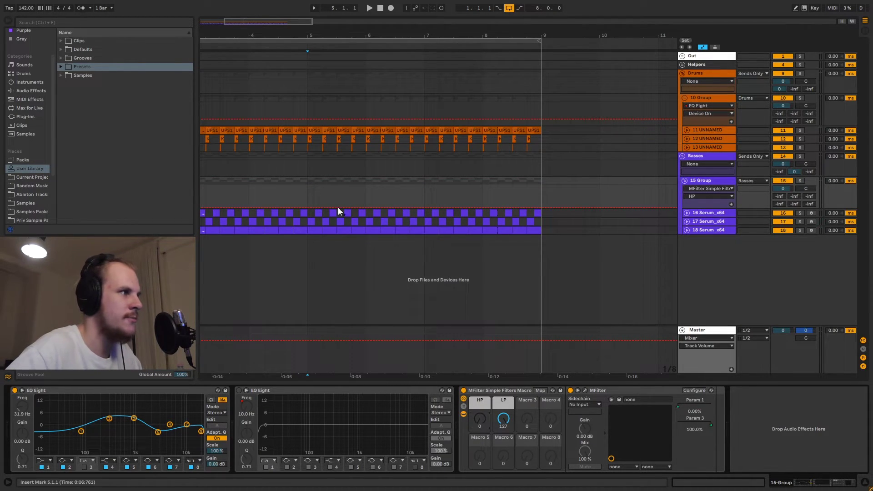
{"action": "left_click_drag", "start_coordinate": [367, 38], "coordinate": [369, 32]}
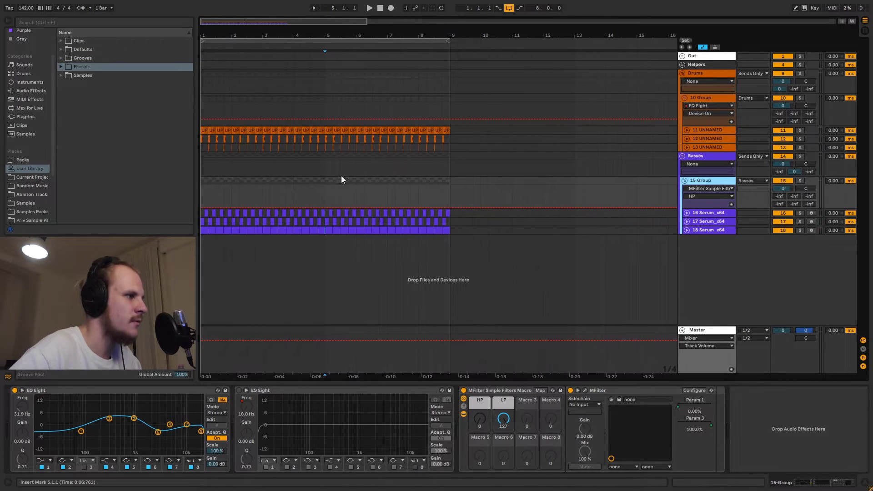
{"action": "left_click", "coordinate": [325, 208]}
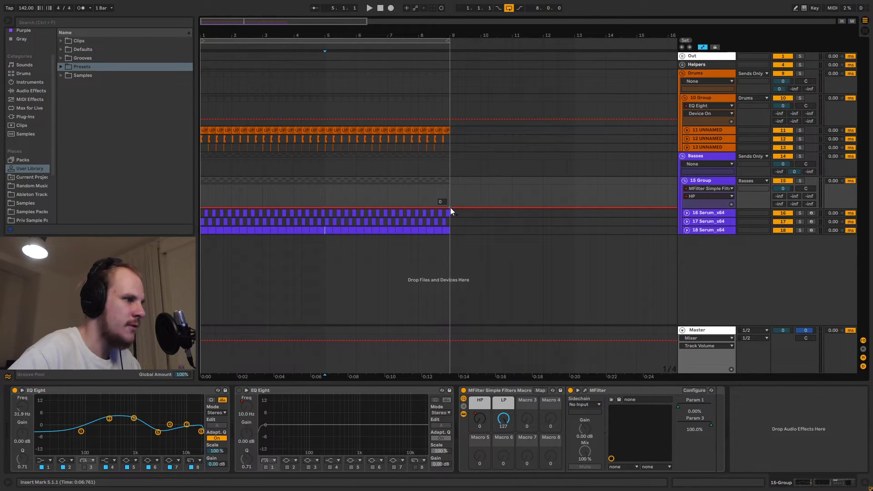
{"action": "left_click_drag", "start_coordinate": [450, 208], "coordinate": [450, 185]}
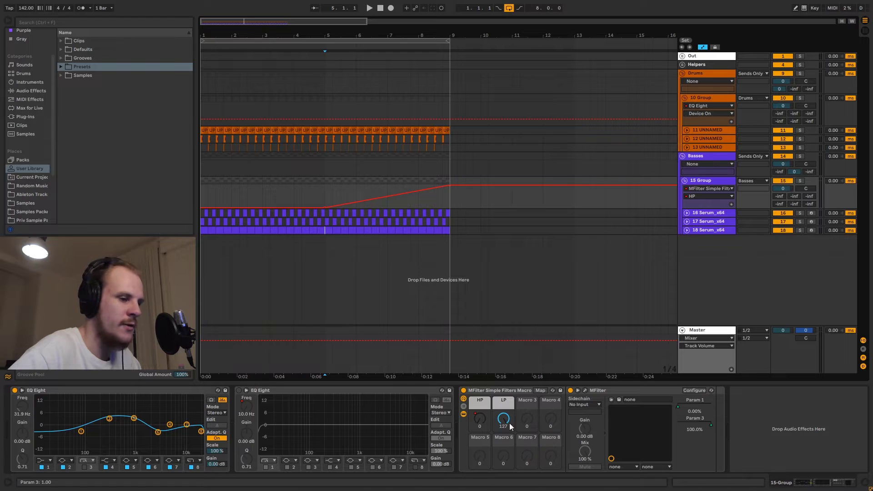
Step: Copy the MFilter Simple Filters Macro rack from 15 Group onto 10 Group
{"action": "left_click", "coordinate": [512, 390]}
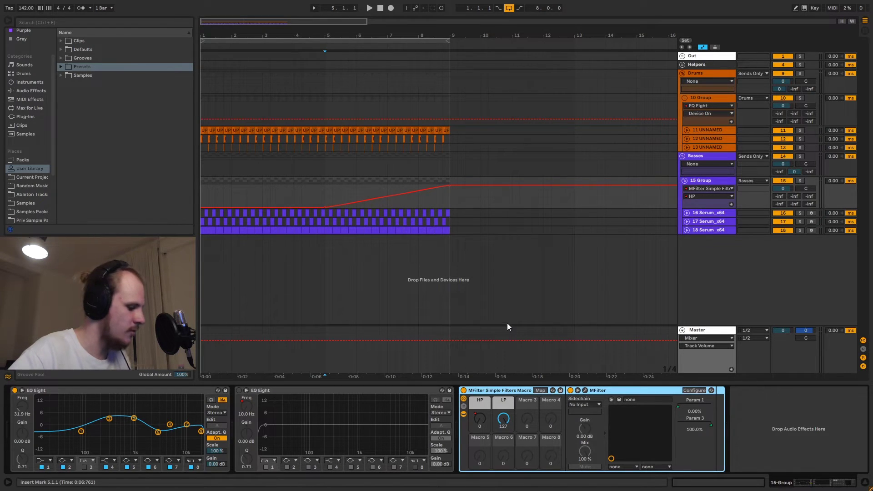
{"action": "left_click", "coordinate": [713, 98]}
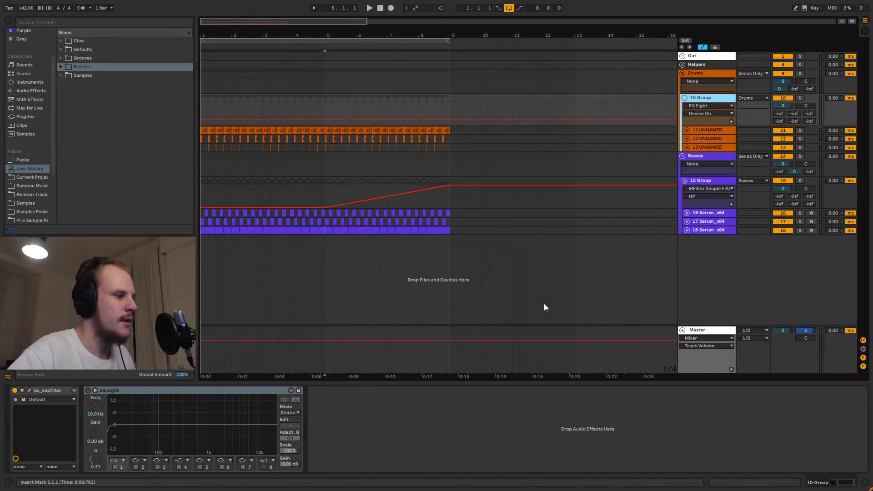
{"action": "key", "text": "ctrl+v"}
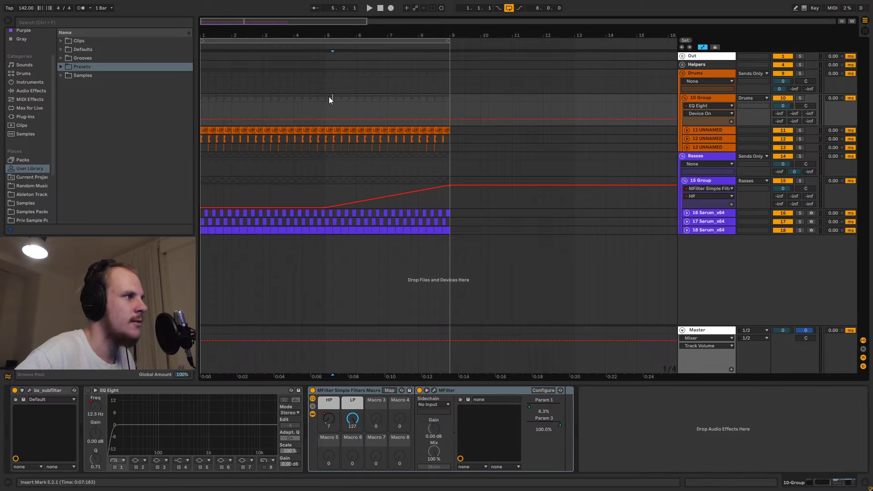
Step: Insert a new audio track below the bass tracks, unfold it and set its input to Master Out
{"action": "right_click", "coordinate": [732, 266]}
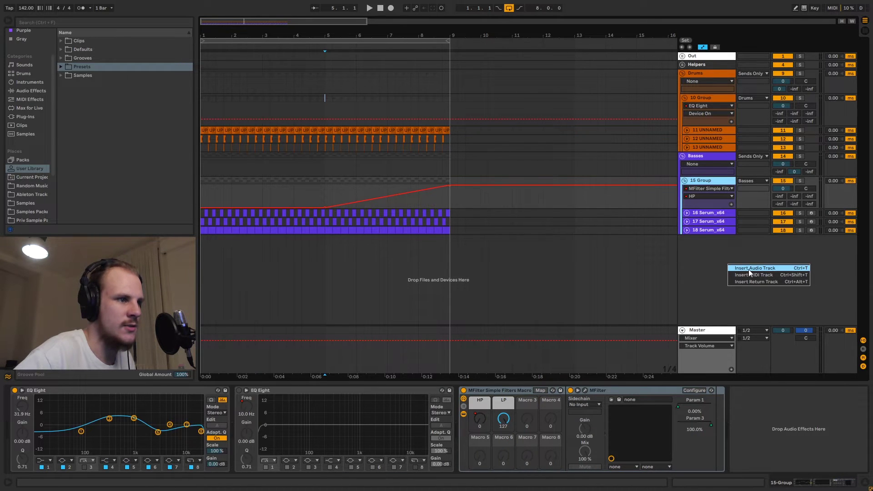
{"action": "left_click", "coordinate": [748, 269]}
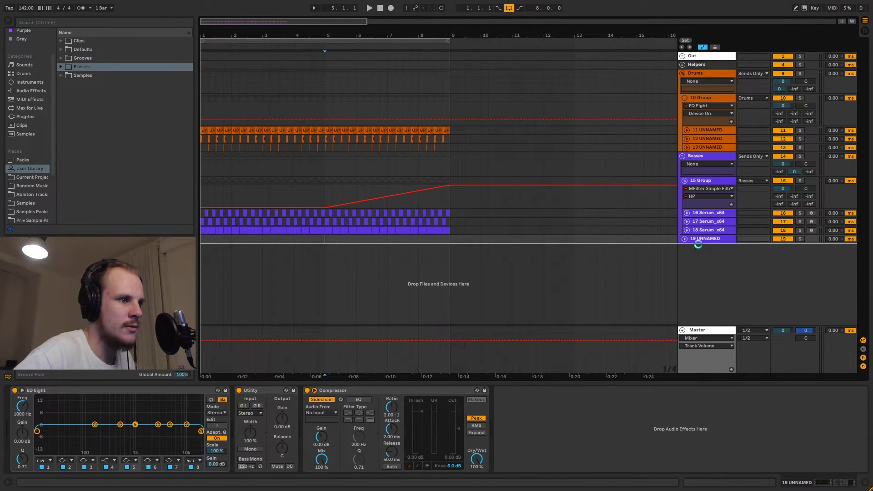
{"action": "left_click", "coordinate": [683, 238]}
{"action": "left_click", "coordinate": [757, 239]}
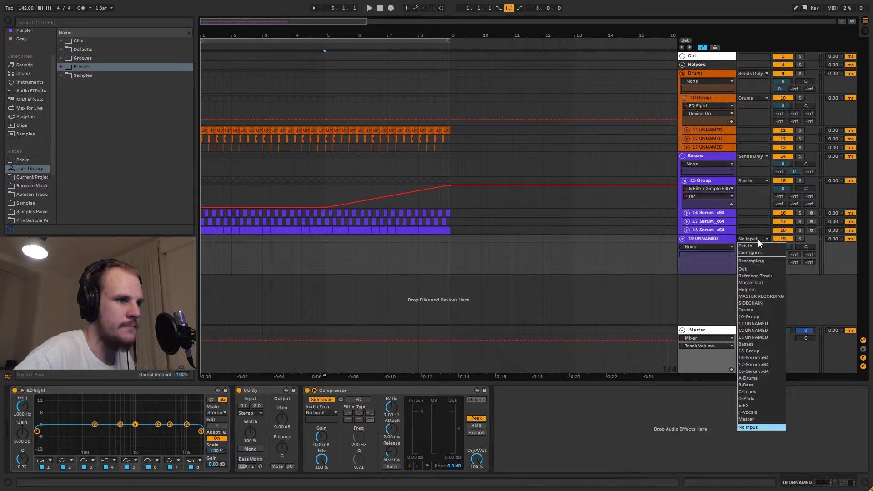
{"action": "left_click", "coordinate": [762, 282]}
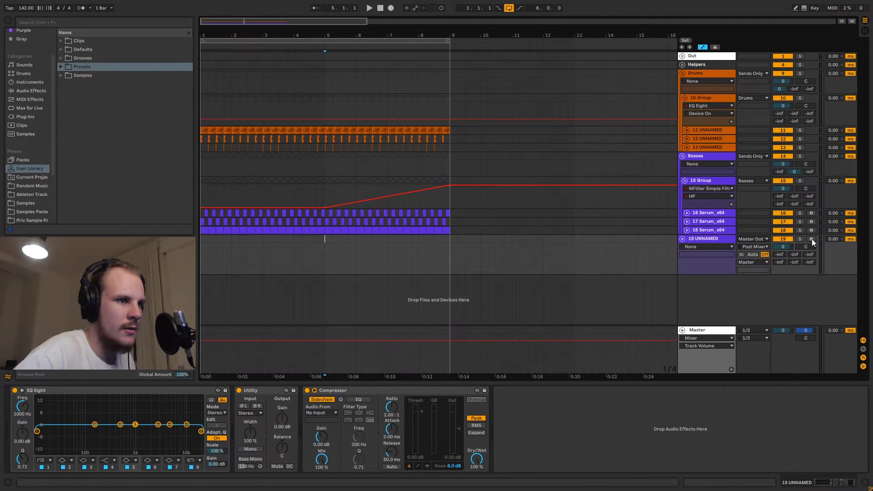
Step: Record the master output on the new audio track from bar 5 to bar 9 and remove the stray recording at bar 1
{"action": "left_click", "coordinate": [811, 239]}
{"action": "left_click", "coordinate": [390, 7]}
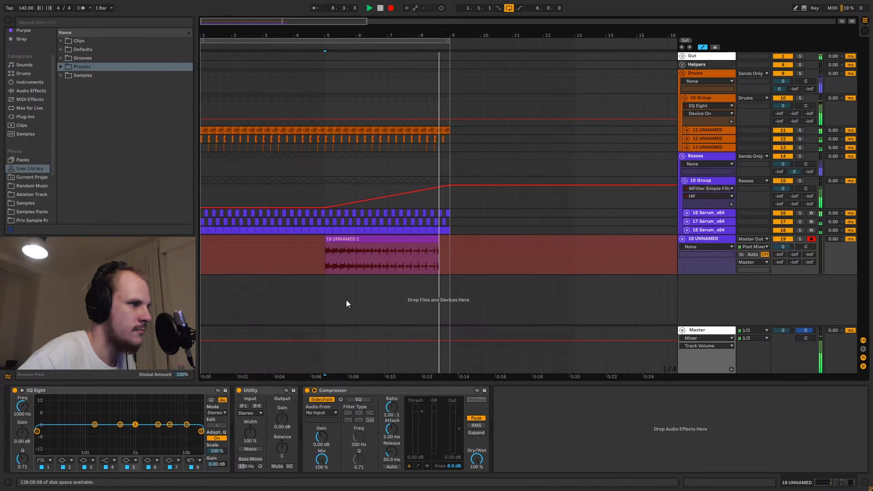
{"action": "key", "text": "space"}
{"action": "left_click_drag", "start_coordinate": [214, 240], "coordinate": [201, 241]}
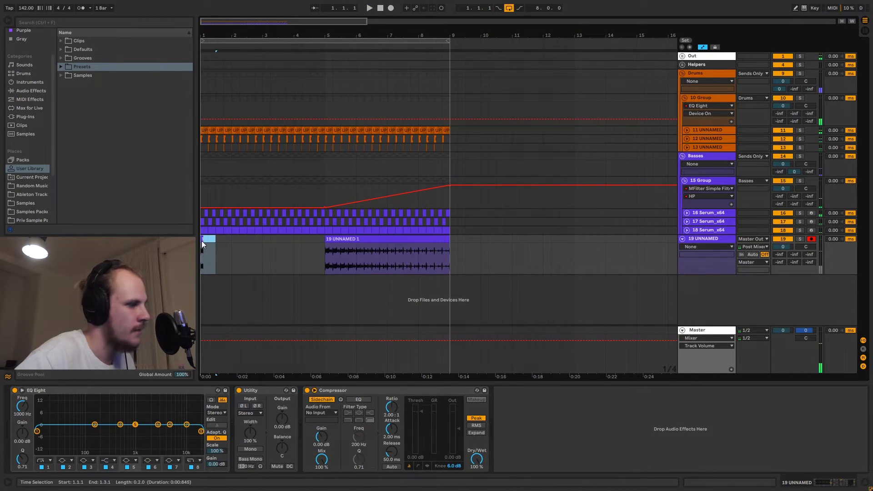
Step: Examine the recorded clip's waveform from bar 5 to bar 9 up close, and fold its track
{"action": "left_click", "coordinate": [332, 239]}
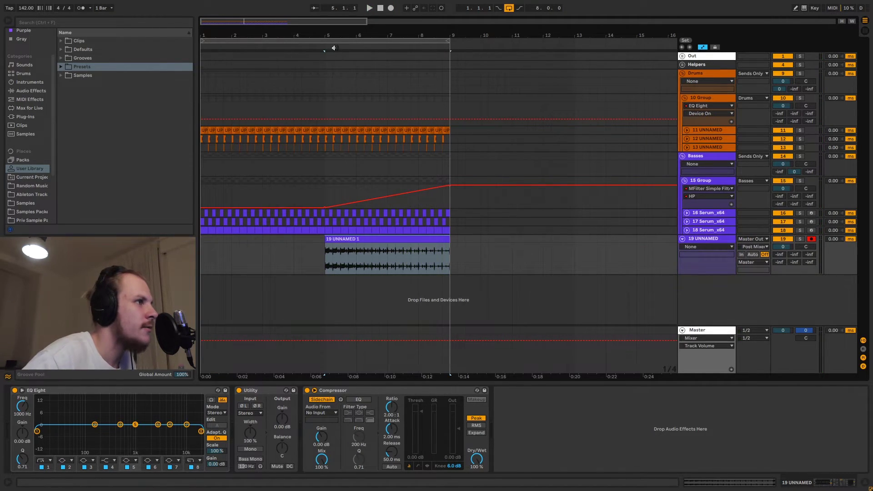
{"action": "left_click_drag", "start_coordinate": [336, 36], "coordinate": [308, 85]}
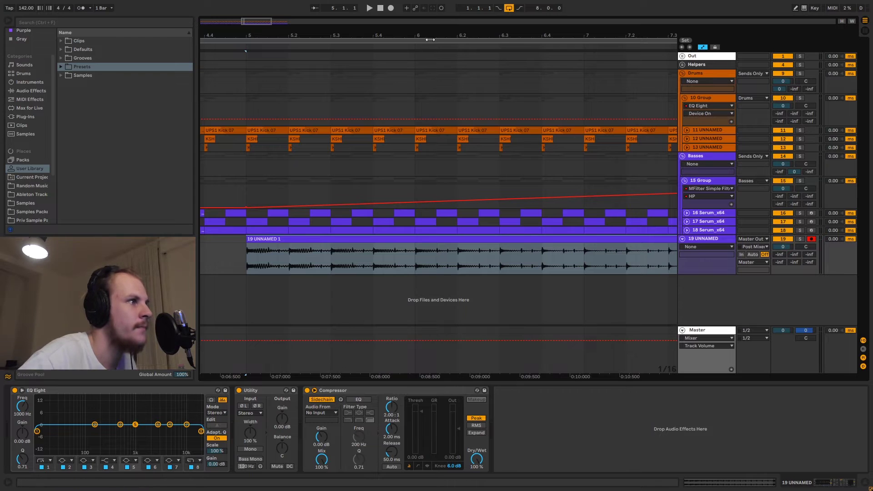
{"action": "left_click_drag", "start_coordinate": [431, 38], "coordinate": [349, 31]}
{"action": "left_click", "coordinate": [682, 238]}
{"action": "left_click", "coordinate": [701, 242]}
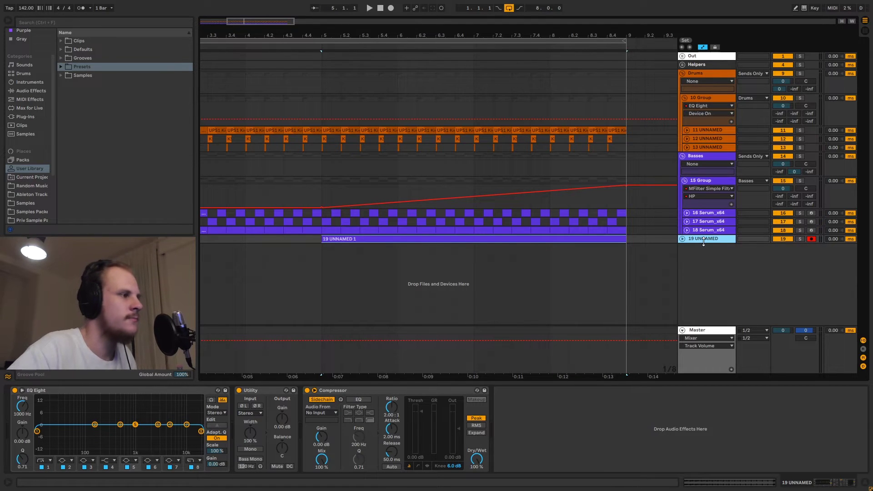
Step: Open MFilter's plugin window on 15 Group, examine its high-pass curve and macro parameters, and close it
{"action": "left_click", "coordinate": [708, 180]}
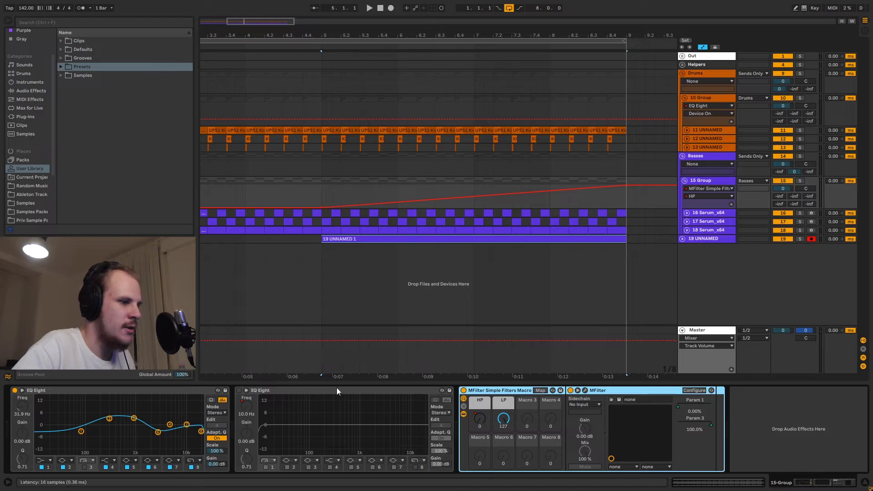
{"action": "left_click", "coordinate": [584, 390]}
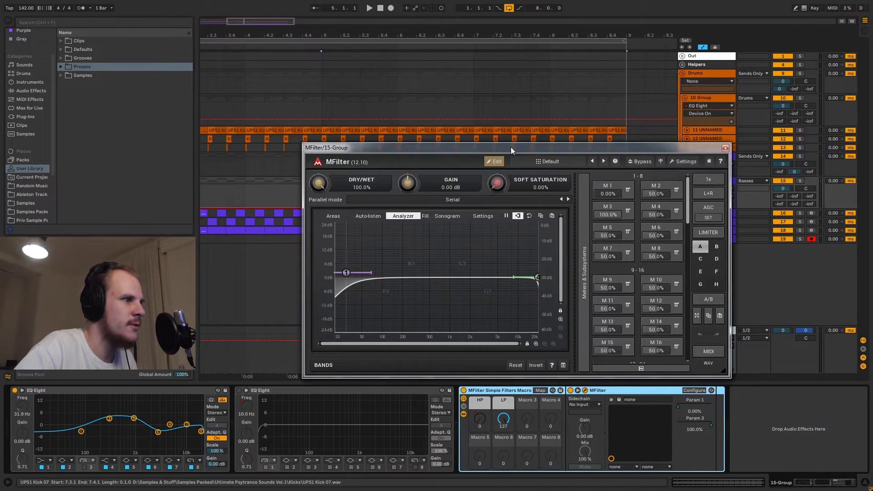
{"action": "left_click_drag", "start_coordinate": [503, 146], "coordinate": [448, 74]}
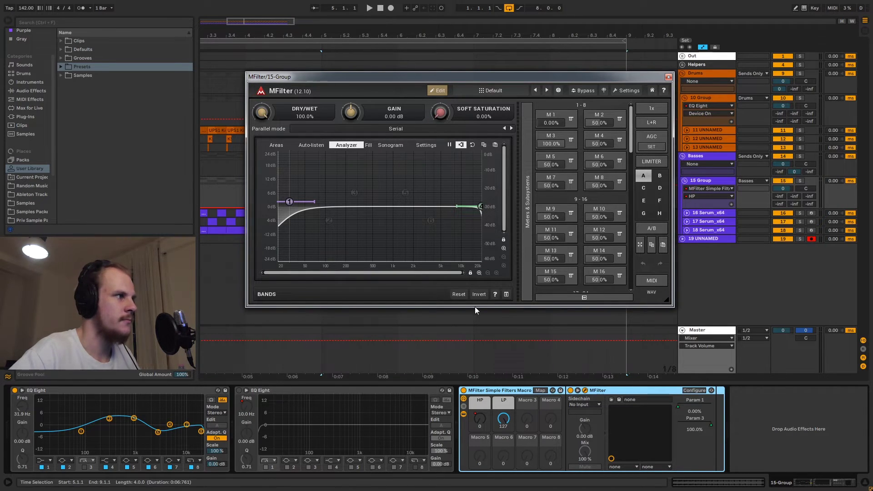
{"action": "left_click_drag", "start_coordinate": [408, 77], "coordinate": [436, 73]}
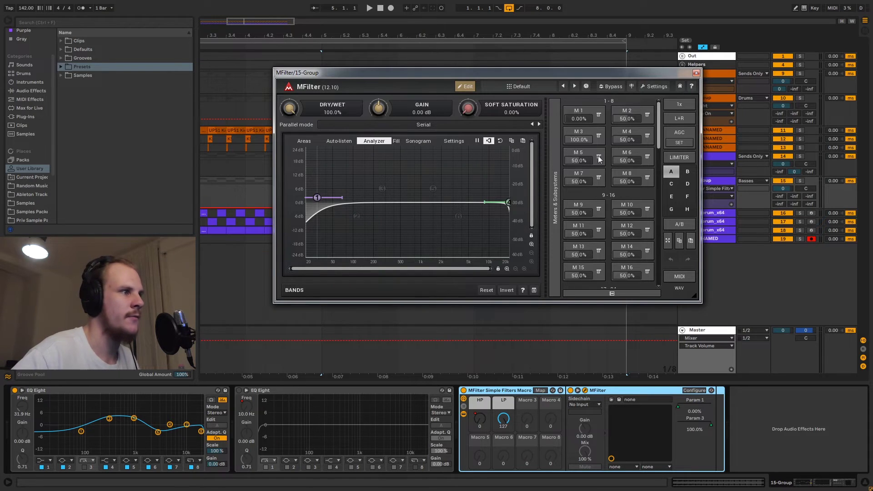
{"action": "left_click", "coordinate": [696, 73]}
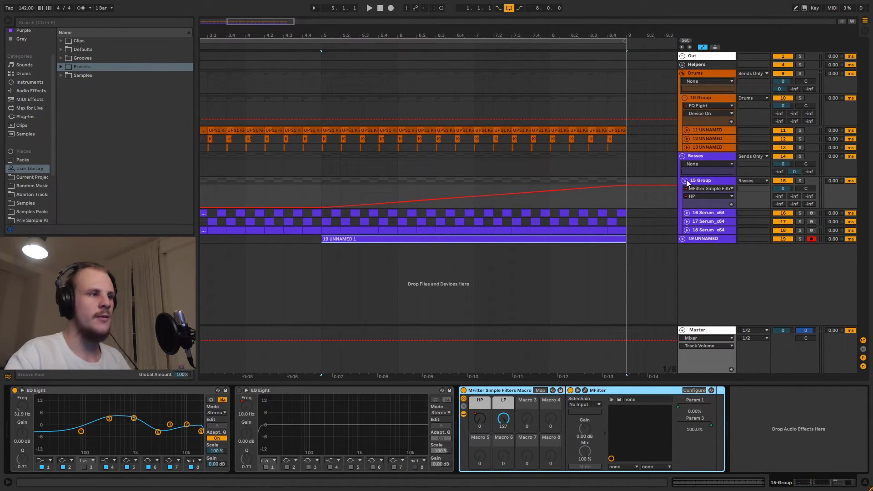
Step: Select the first bar of the HP automation ramp on 15 Group, from bar 5 to bar 6
{"action": "left_click_drag", "start_coordinate": [419, 34], "coordinate": [392, 8]}
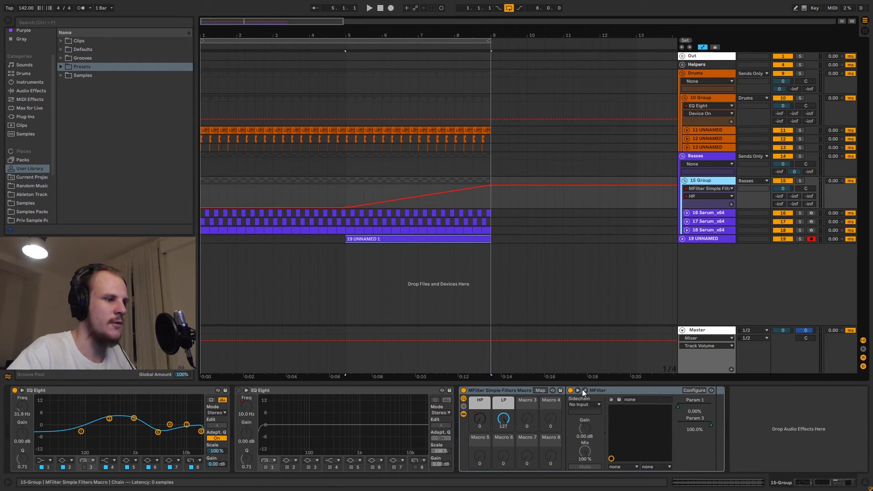
{"action": "left_click_drag", "start_coordinate": [344, 199], "coordinate": [376, 194]}
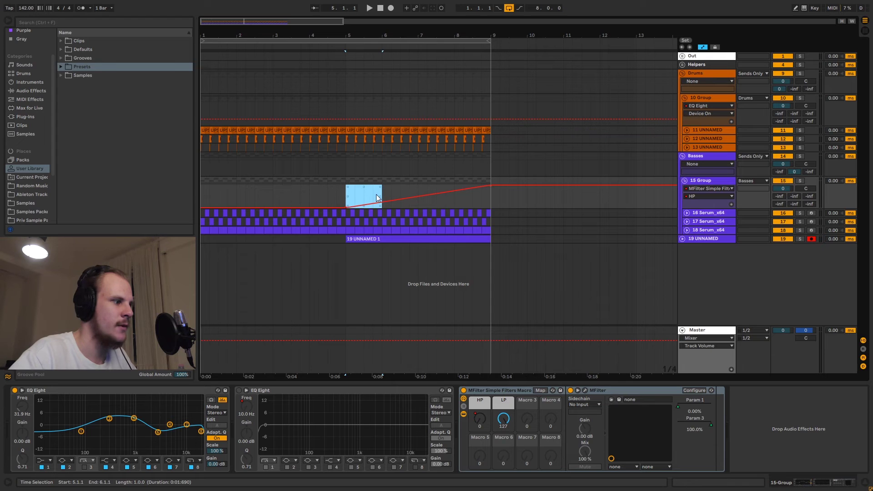